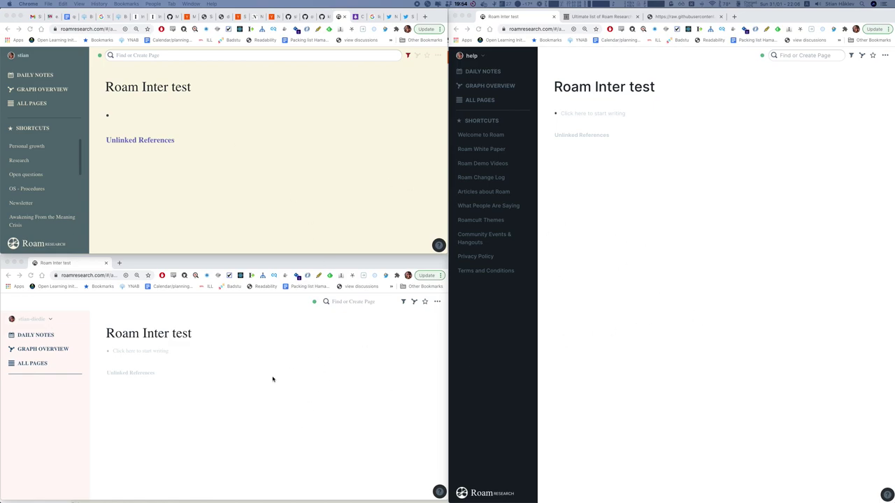
Type conversation: zettelkasten on the top database's page and add the reply template blocks.
click(145, 117)
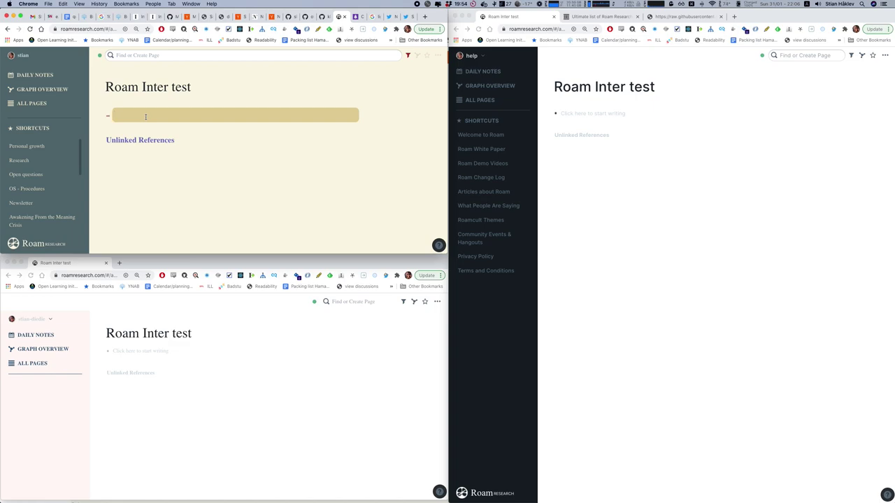
text(conversation: zettelkasten)
click(158, 115)
key(Escape)
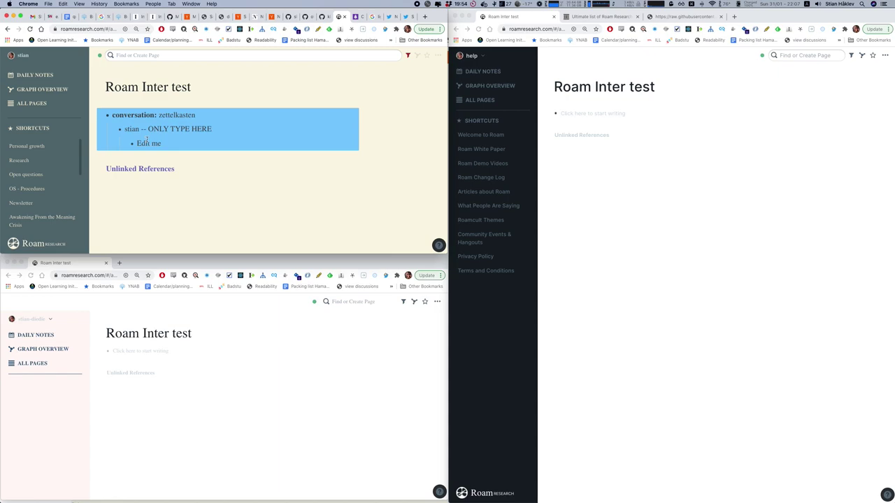
Replace Edit me with the reply 'I have been thinking a lot about Zettelkasten.'.
click(253, 142)
key(super+a)
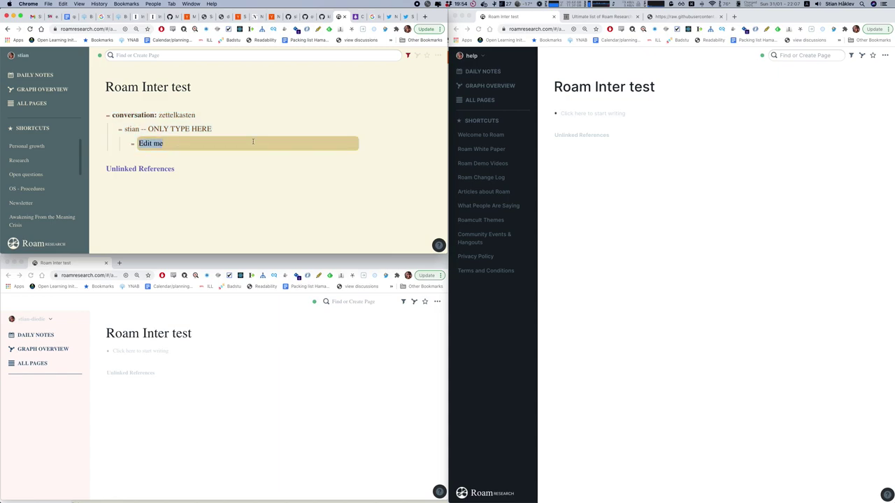
text(I have been thikning)
key(BackSpace)
key(BackSpace)
key(BackSpace)
key(BackSpace)
key(BackSpace)
text(nking a lot about Zettelkasten.)
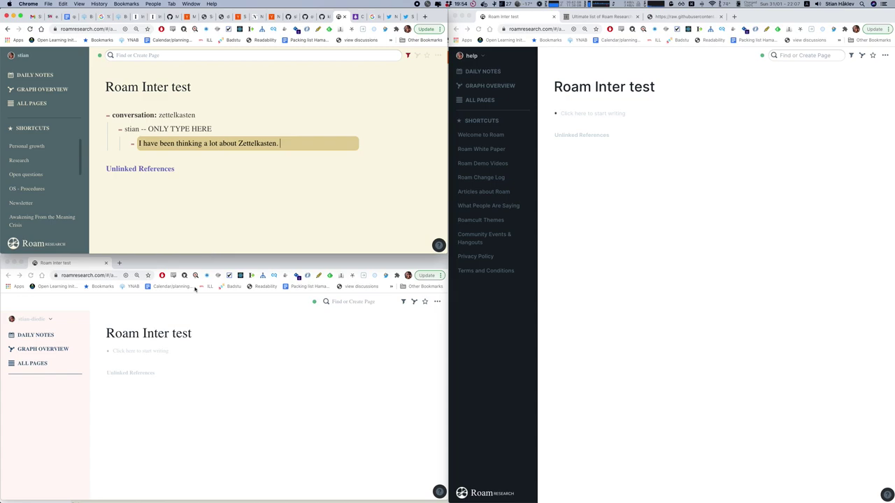
click(157, 350)
key(Return)
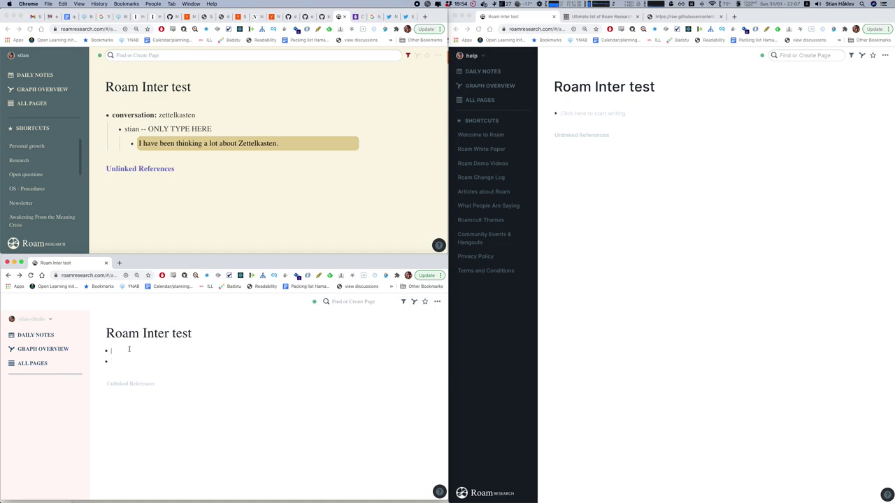
Clear the second database's empty bullets and enter conversation:: zettelkasten so the shared thread loads.
drag(130, 347, 130, 365)
key(BackSpace)
click(133, 347)
text(conversation:: zettelkasten)
click(140, 351)
text(:)
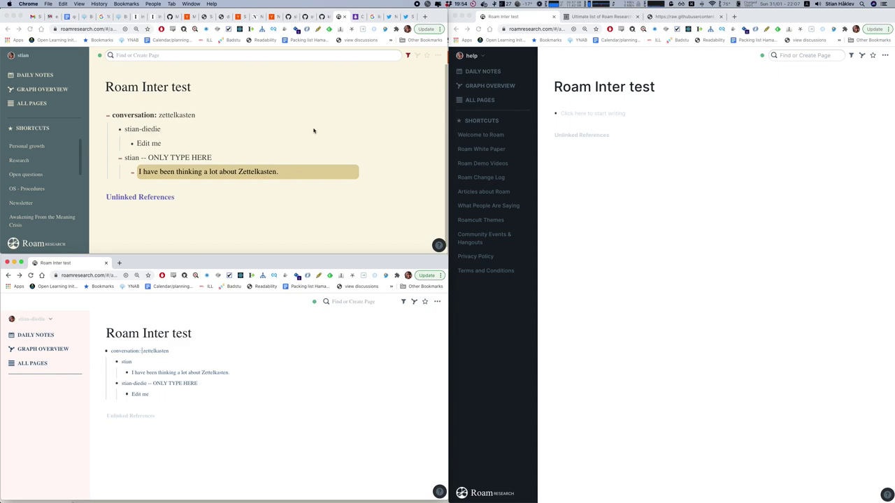
click(579, 115)
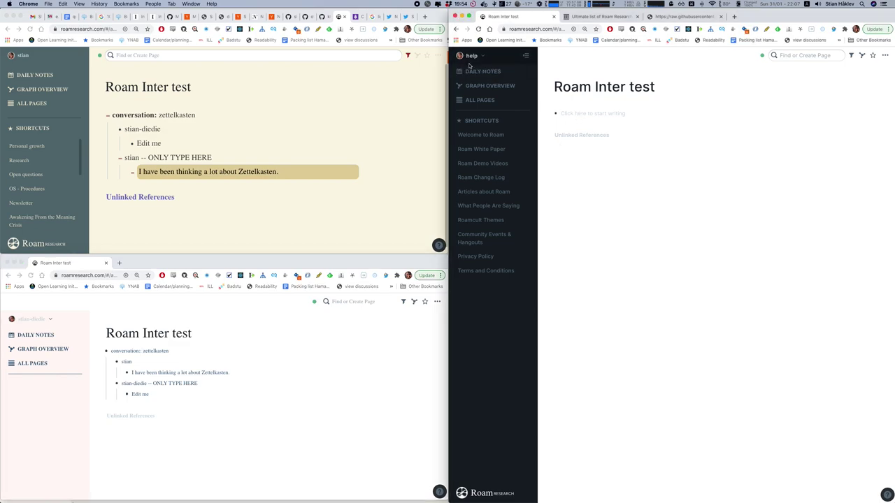
In the help database, add conversation:: zettelkasten and reply quoting the Zettelkasten block with '- that's interesting, tell me more!'.
click(578, 111)
text(conversation:: zettelkasten)
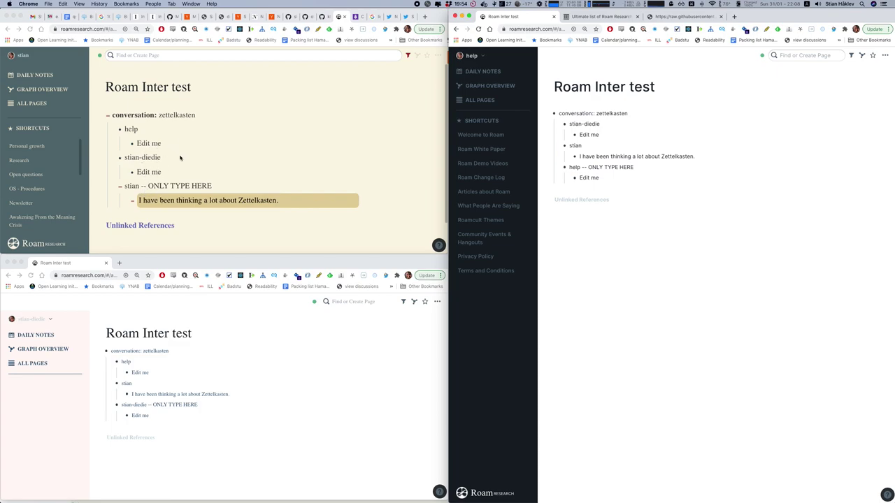
click(613, 178)
key(alt+shift+Left)
key(alt+shift+Left)
text(((I have b)
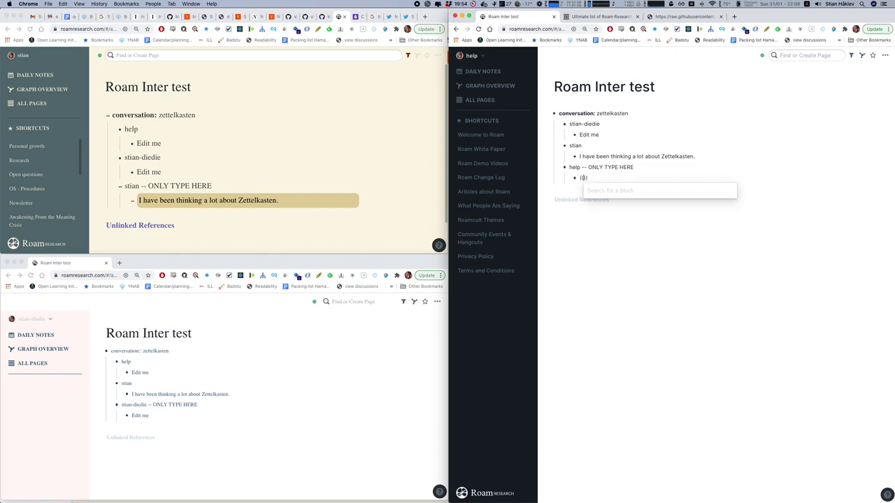
text(een)
key(Down)
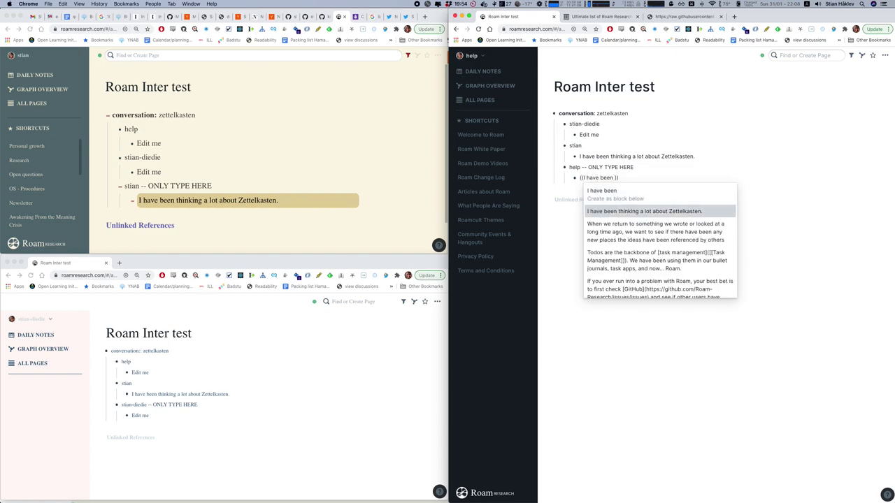
key(Return)
text(- that's intere)
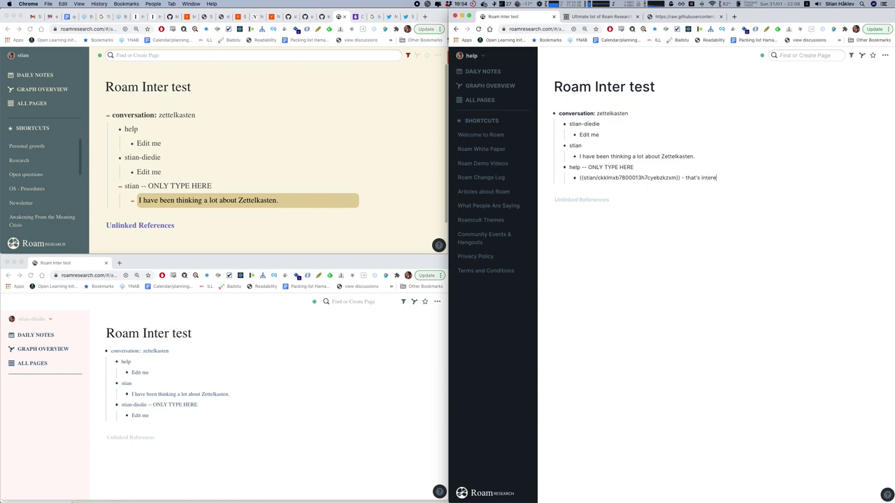
text(sting, tell me more!)
key(Return)
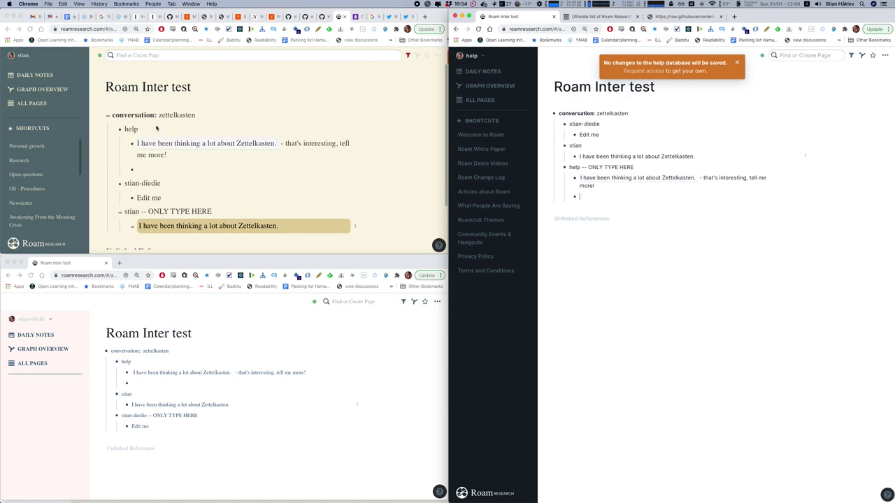
scroll(184, 170, down, 1)
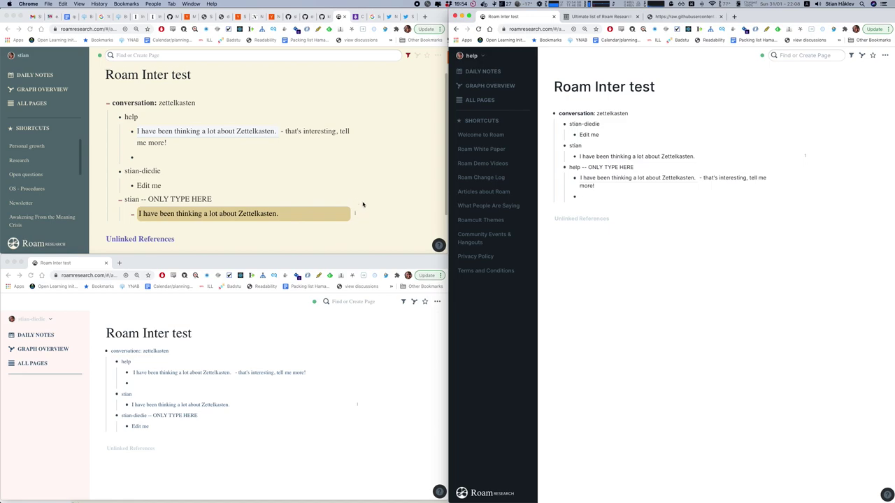
scroll(360, 203, down, 2)
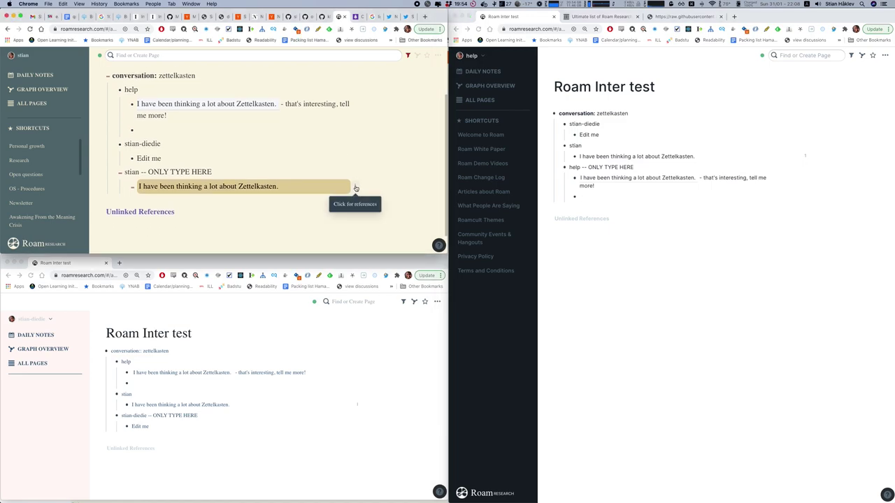
click(355, 187)
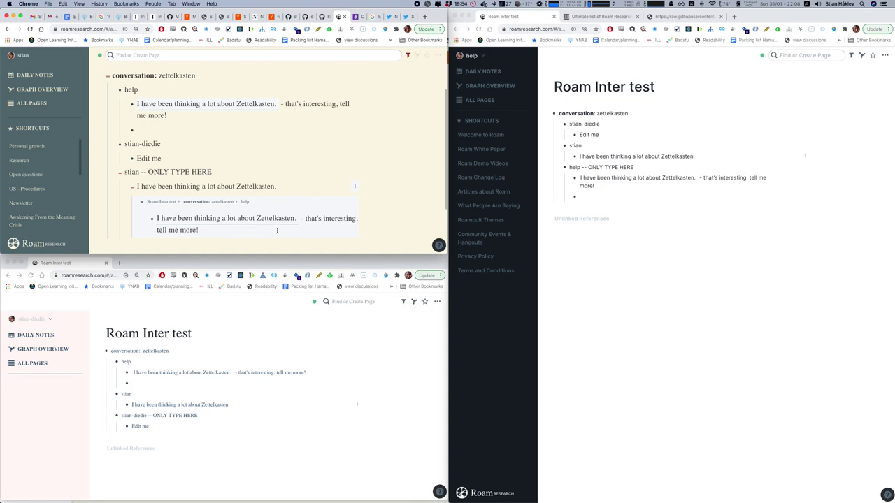
click(355, 188)
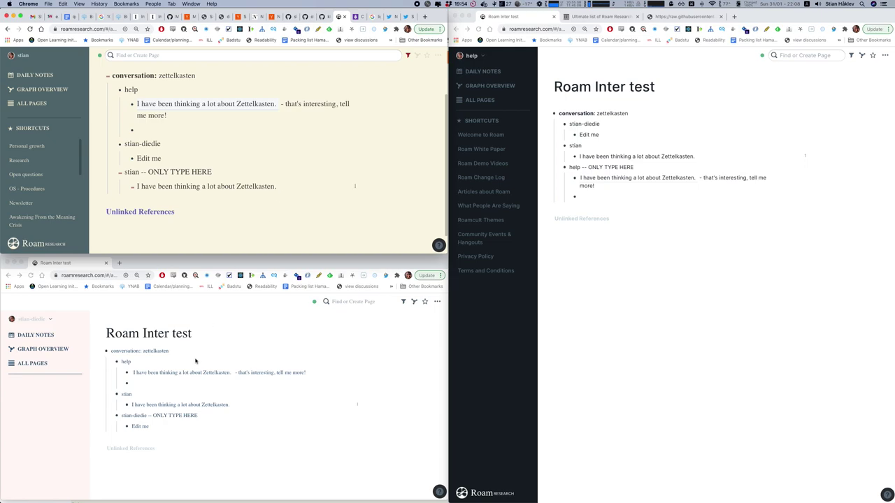
Replace Edit me with a [*] alias to the Zettelkasten block and 'me too, so glad we're having this conversation!'.
click(146, 425)
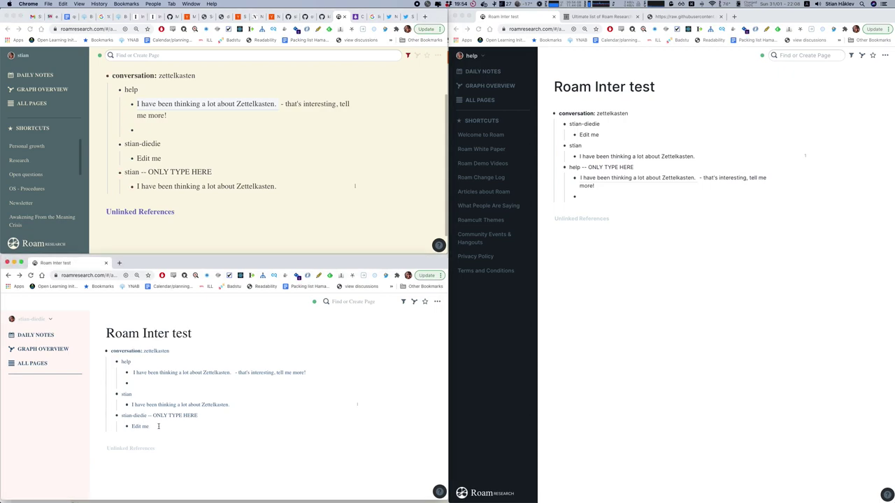
key(super+a)
key(BackSpace)
text(((i have)
key(Down)
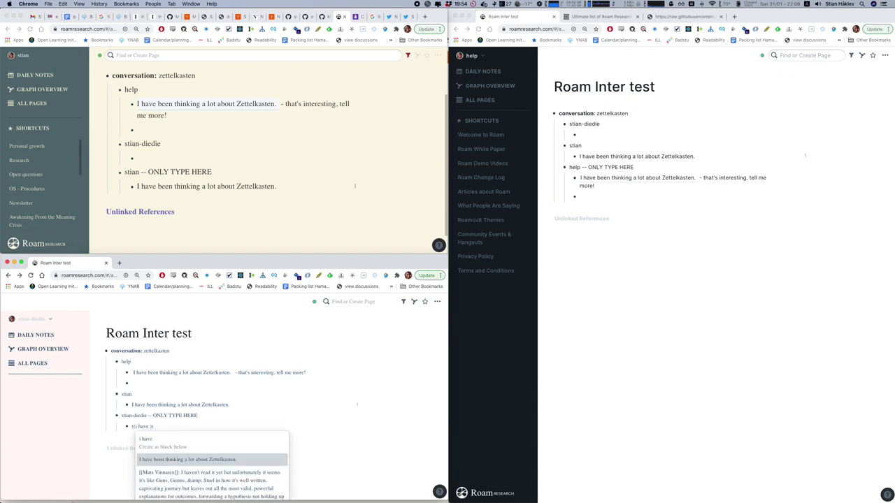
key(Return)
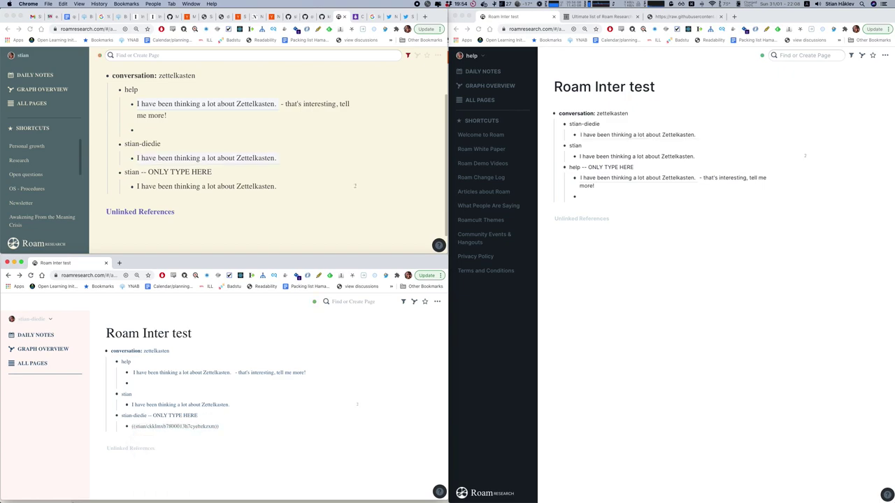
text([[)
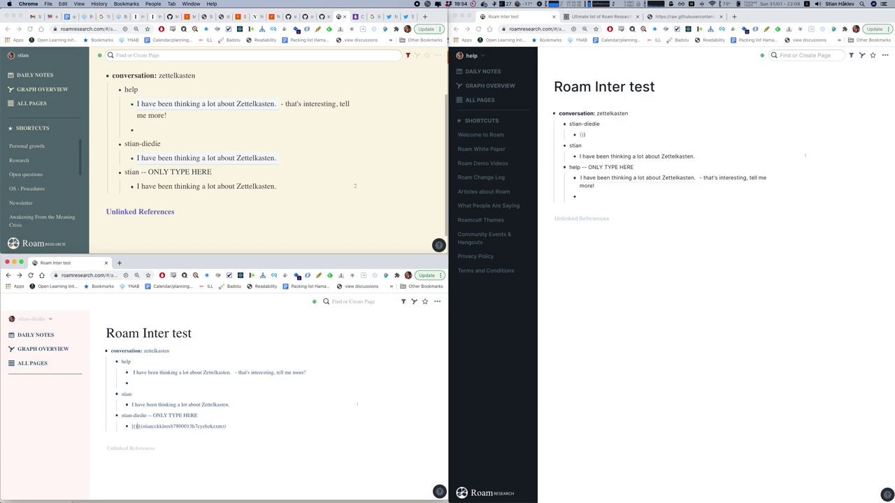
key(BackSpace)
key(BackSpace)
text([*])
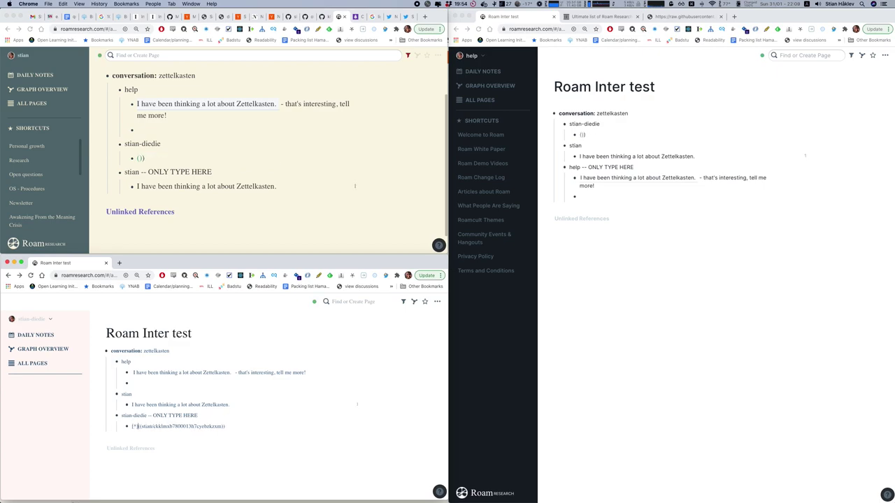
text((((stian/ckklmxb7800013b7cyebzkzxm))) me too, so glad)
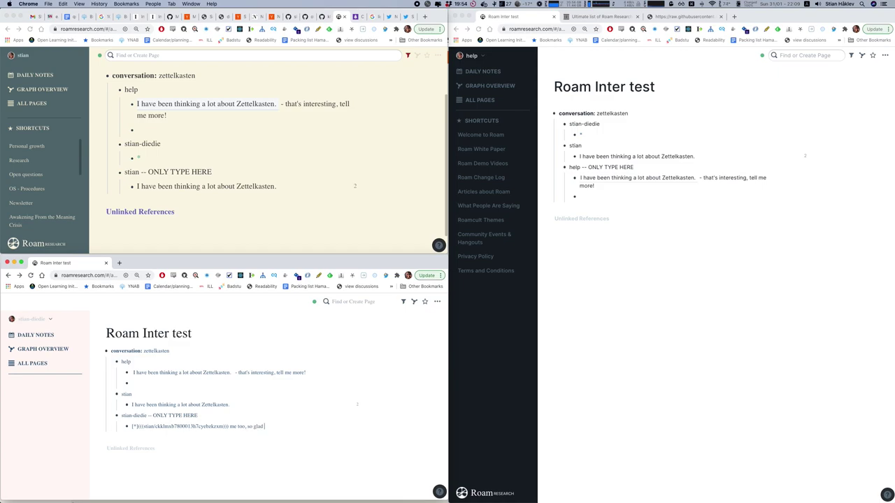
text( we're having this conversation!)
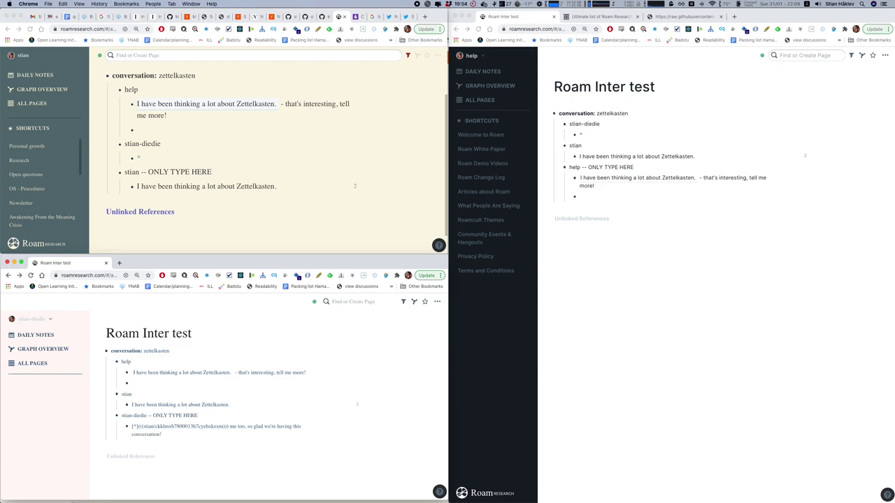
key(Return)
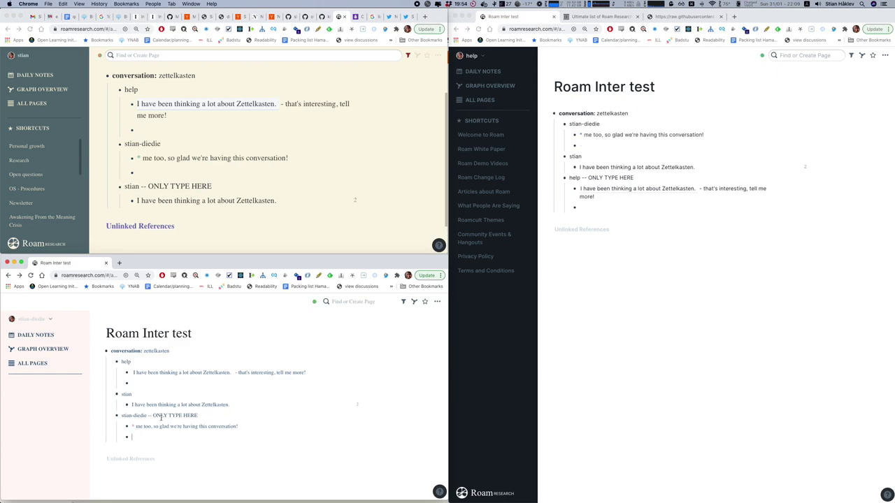
click(355, 201)
click(355, 202)
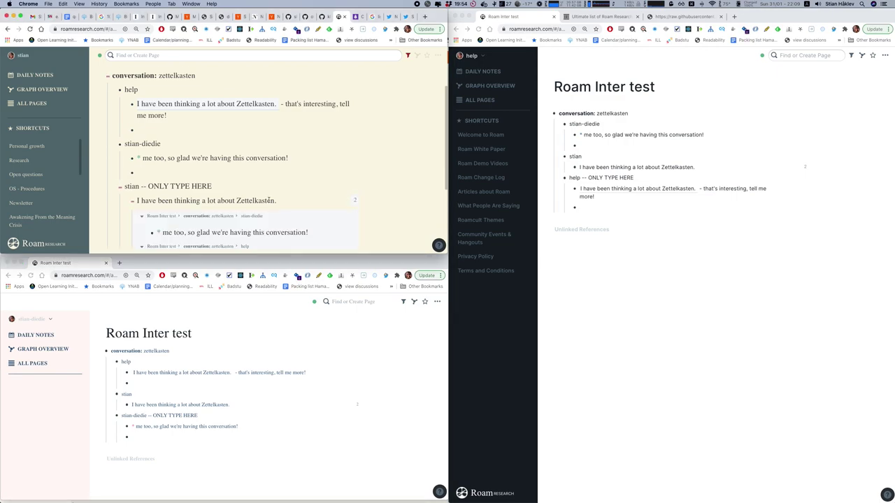
scroll(269, 200, down, 1)
scroll(268, 200, down, 1)
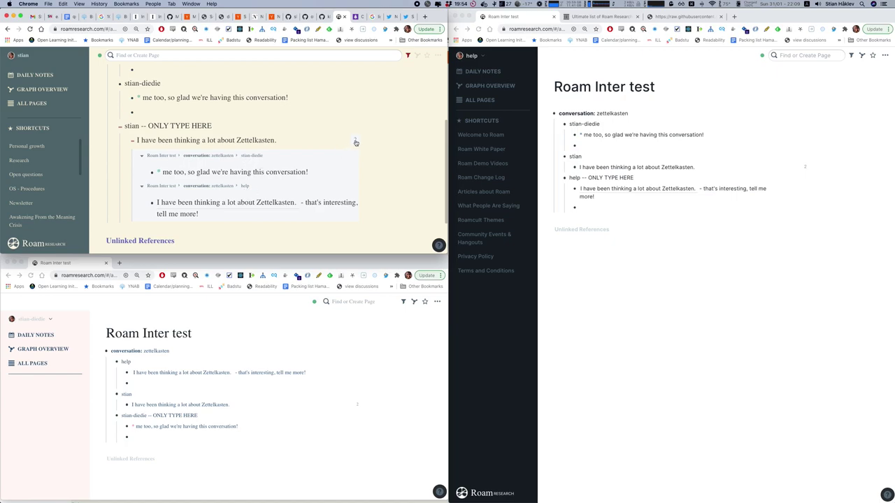
click(355, 139)
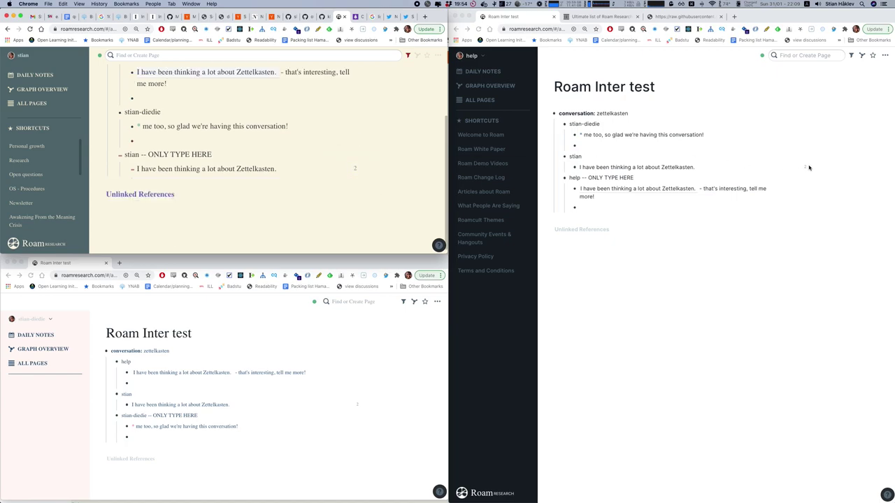
scroll(342, 180, up, 1)
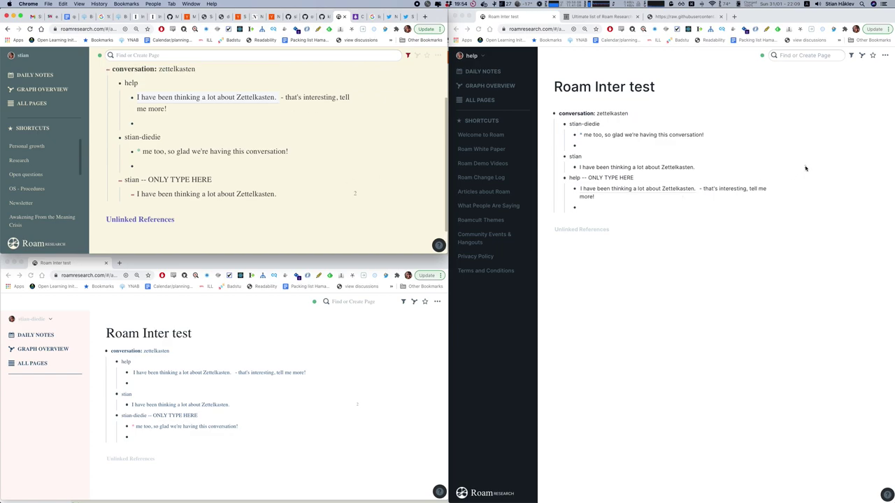
click(805, 168)
click(806, 168)
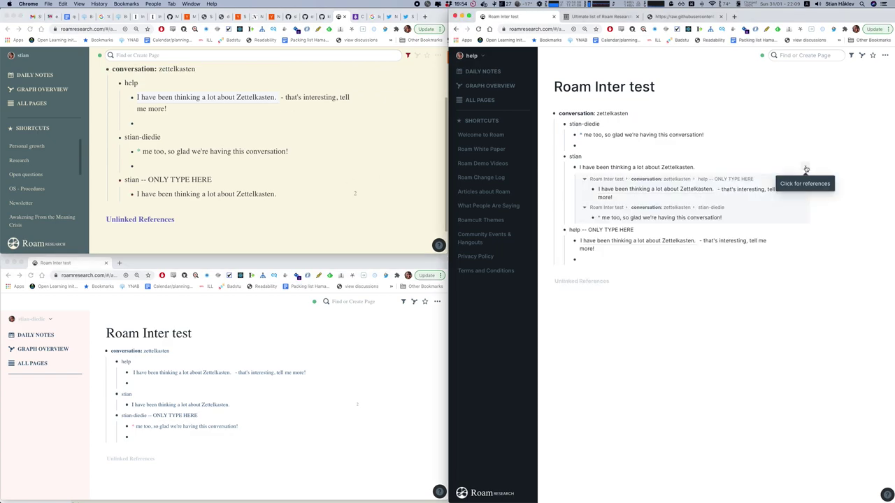
click(806, 168)
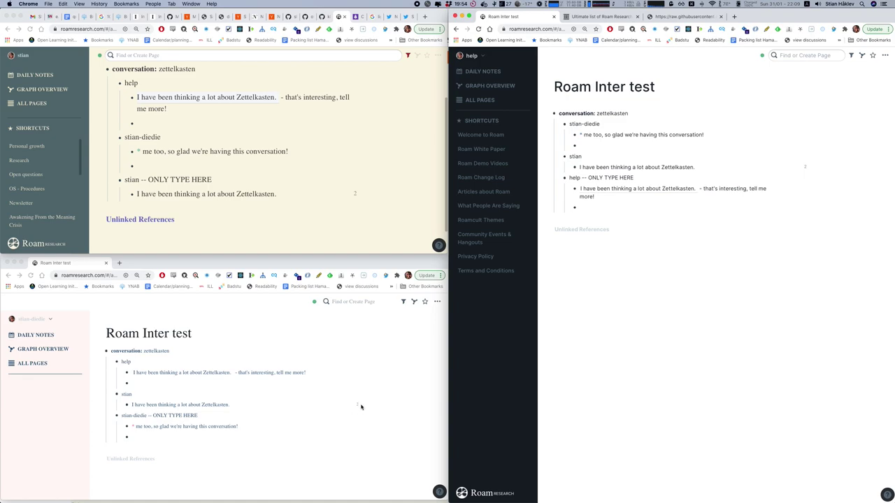
click(358, 406)
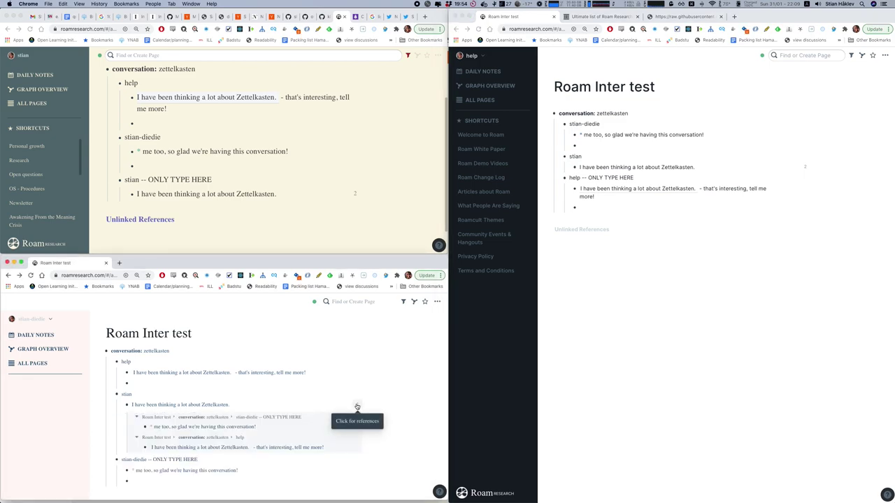
click(356, 406)
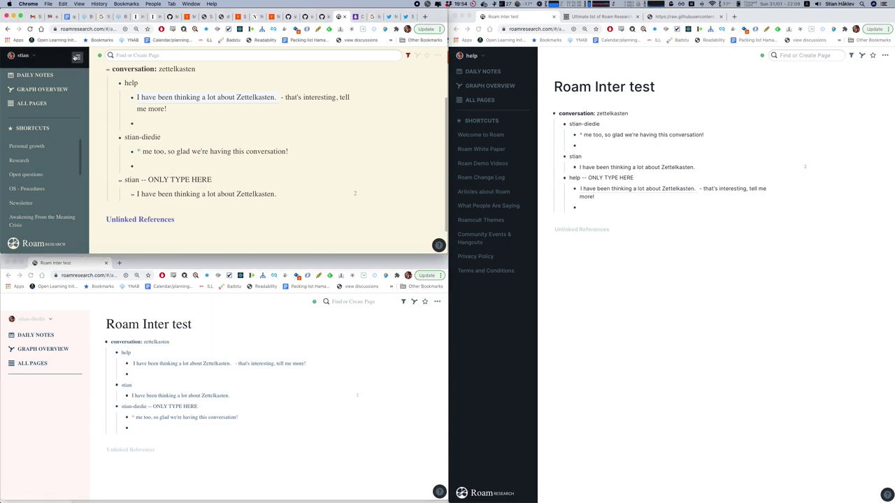
Collapse the left sidebar and add an empty bullet under the Zettelkasten line in ONLY TYPE HERE.
click(74, 56)
scroll(132, 140, down, 1)
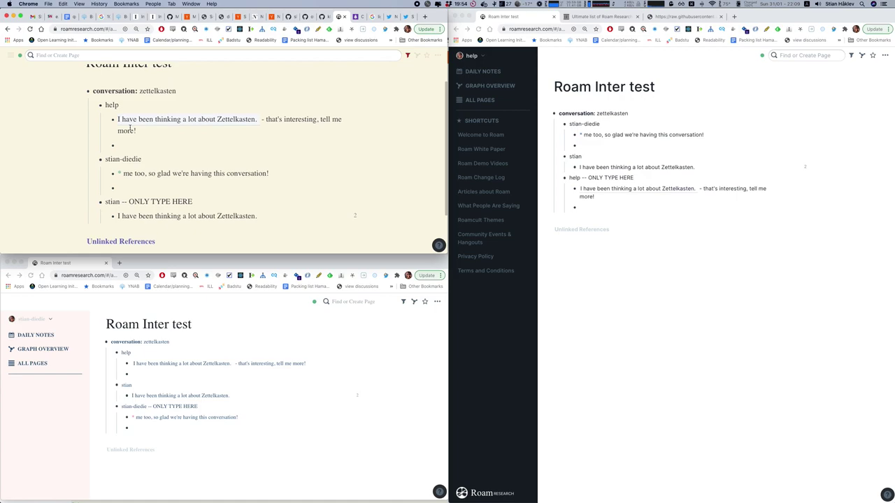
click(133, 153)
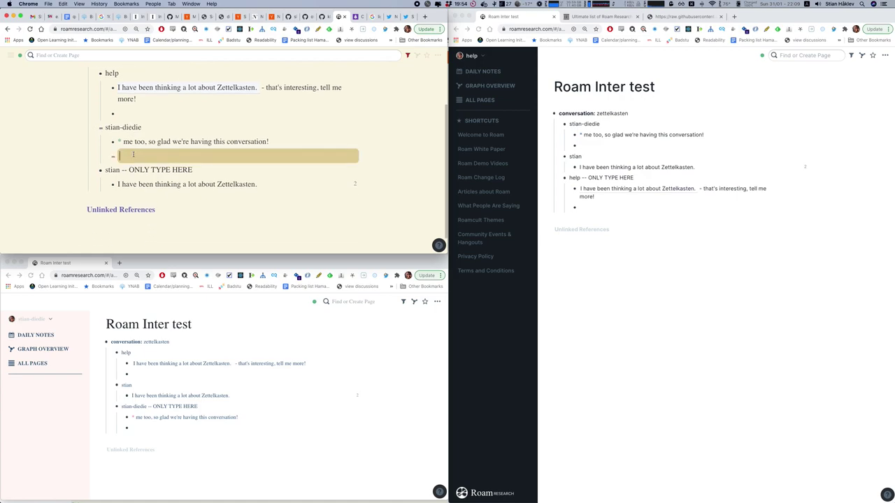
click(271, 184)
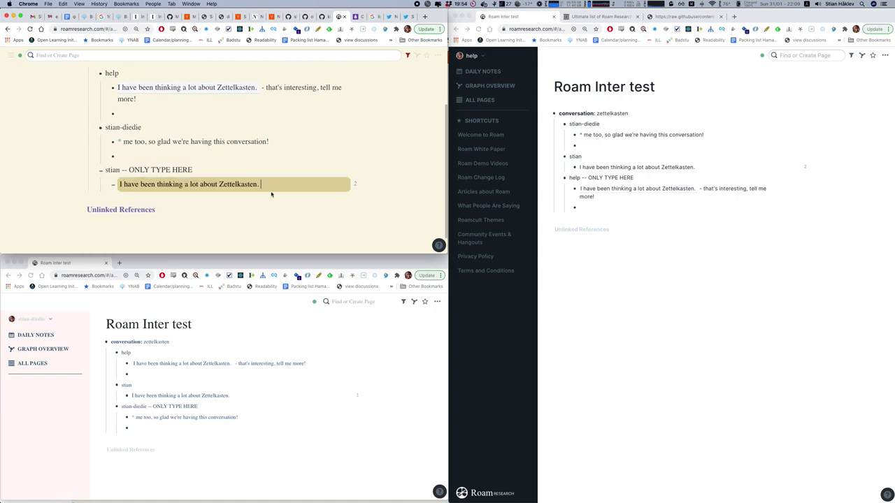
key(Return)
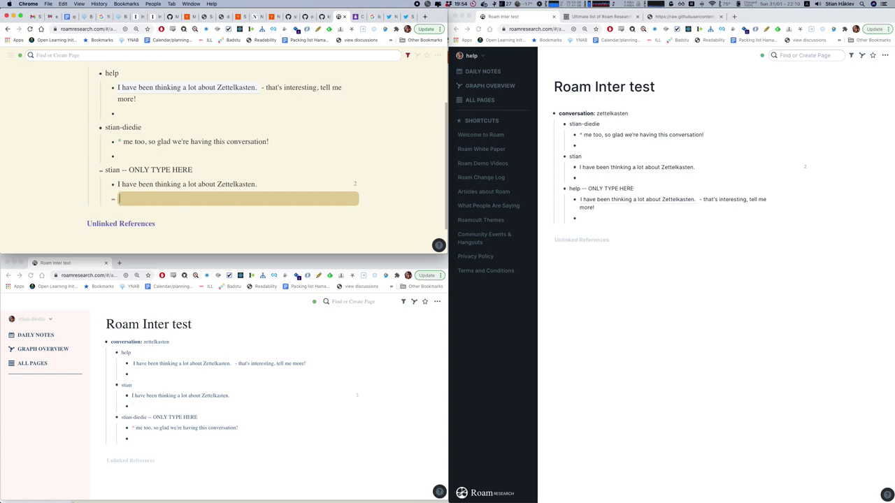
Open the Zettelkasten page in the right sidebar, show its linked references, and expand a long post.
key(super+u)
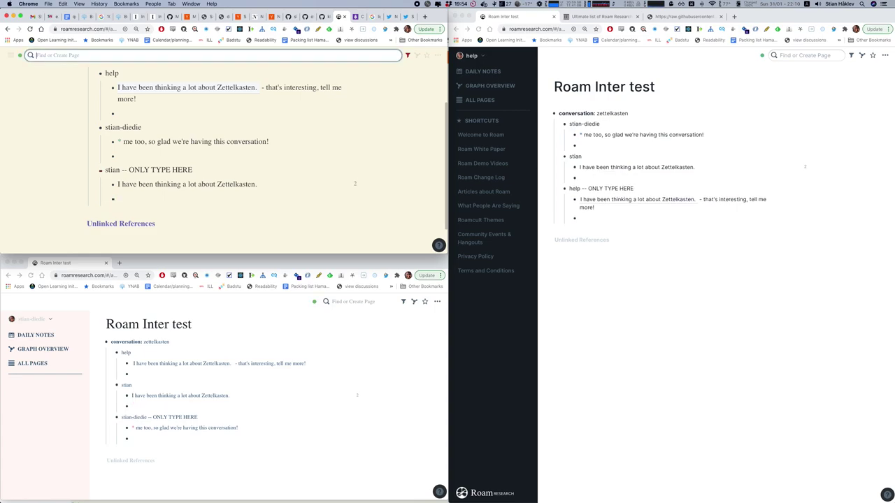
text(Zettelkasten)
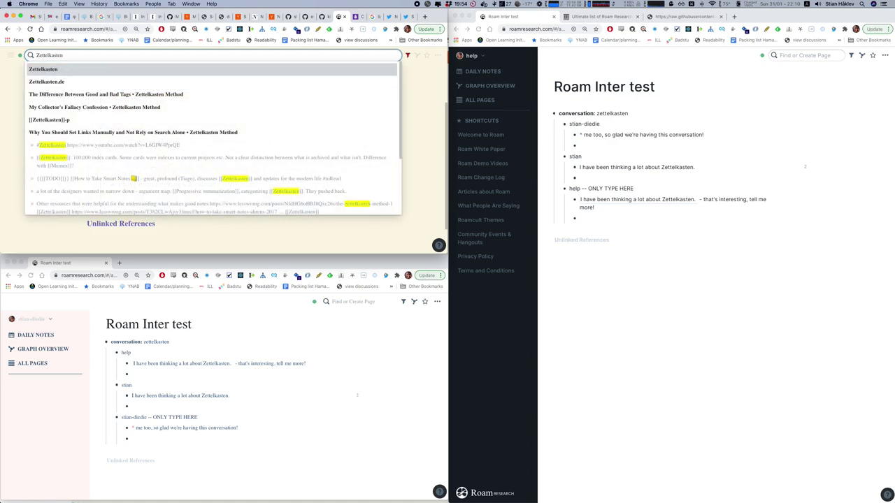
key(shift+Return)
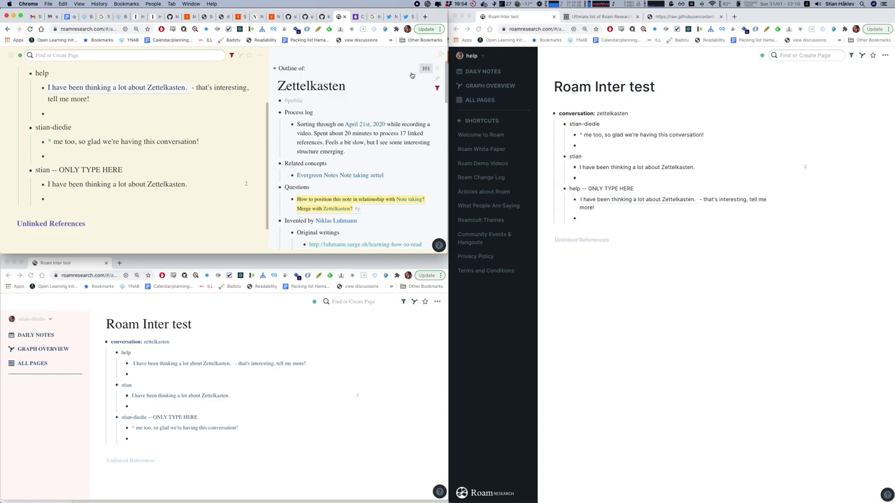
click(422, 70)
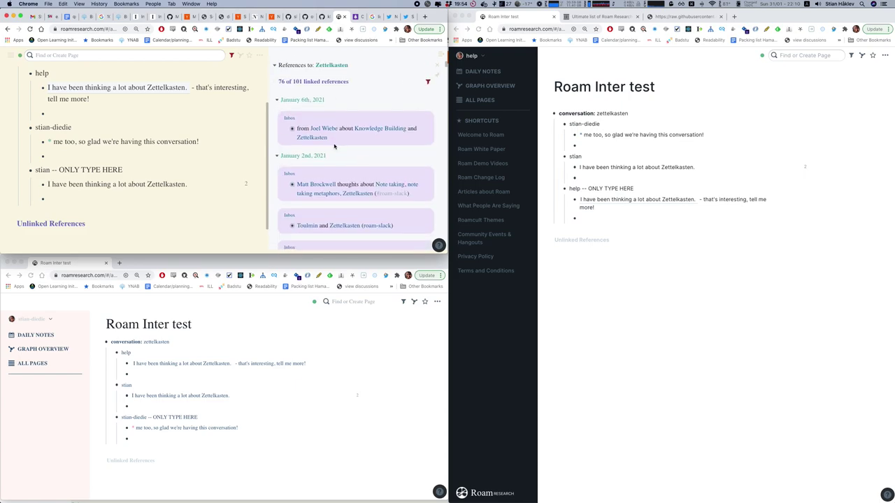
scroll(329, 147, down, 2)
click(286, 118)
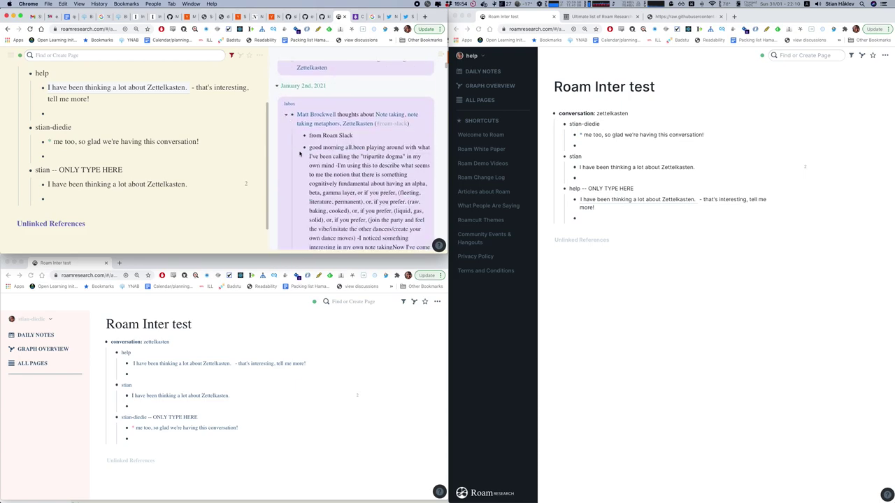
scroll(300, 153, down, 4)
scroll(300, 153, down, 4)
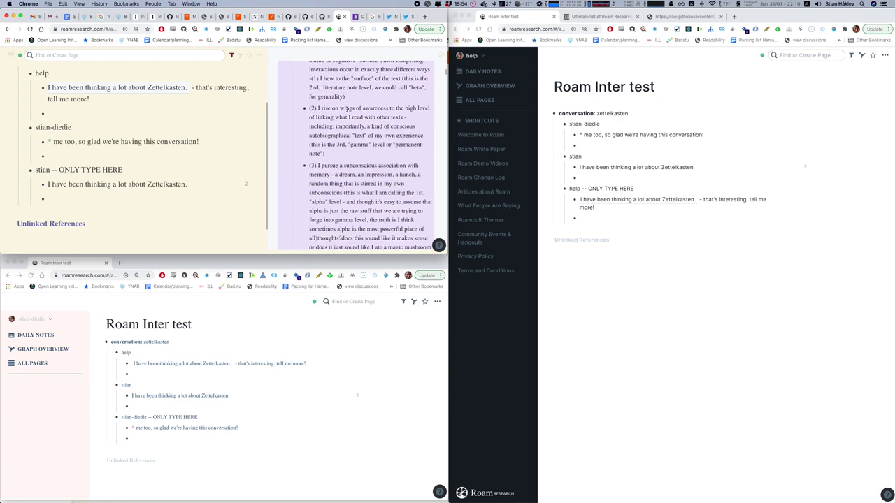
Reply that a contributor said something interesting, referencing the 'I rise on wings of awareness' point.
click(66, 198)
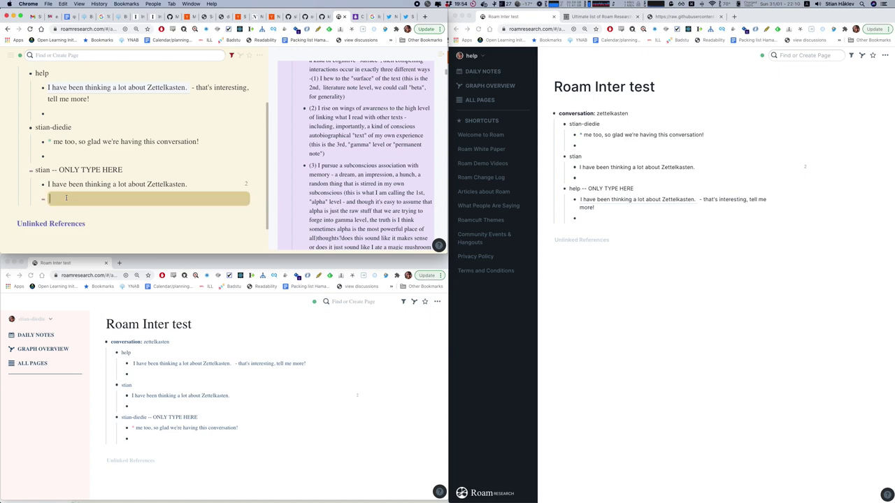
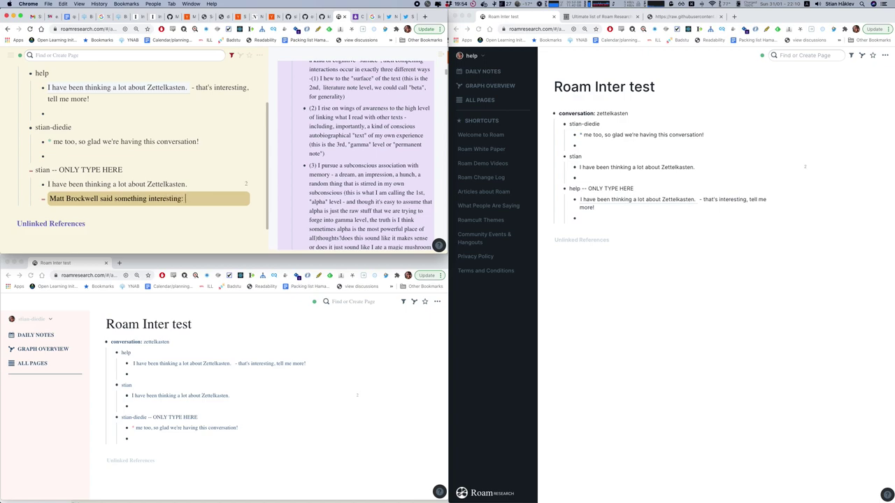
text(((I ris)
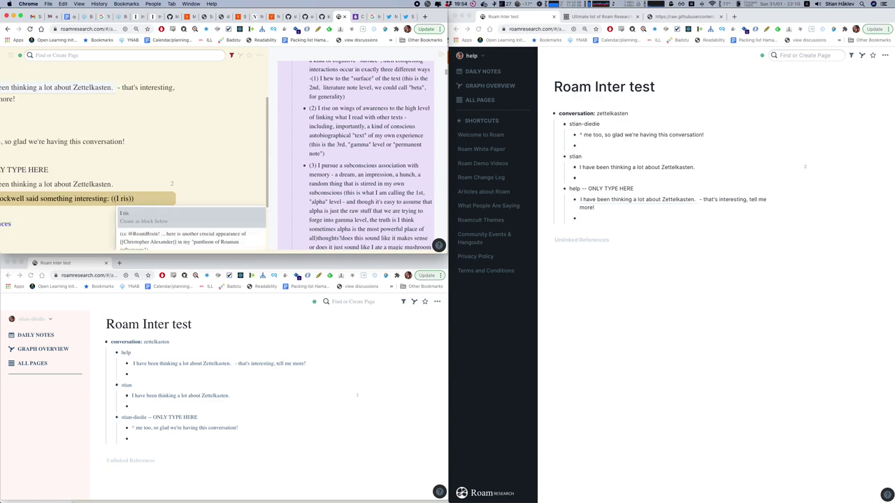
text(e on the)
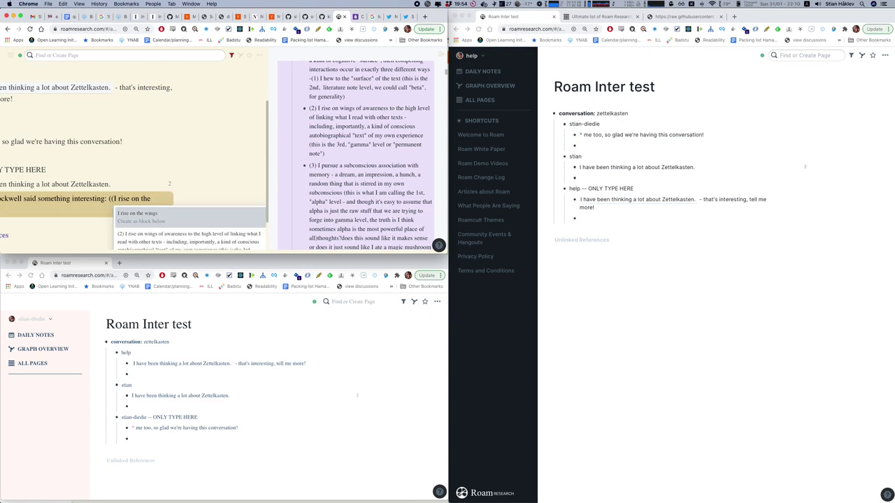
key(Down)
key(Return)
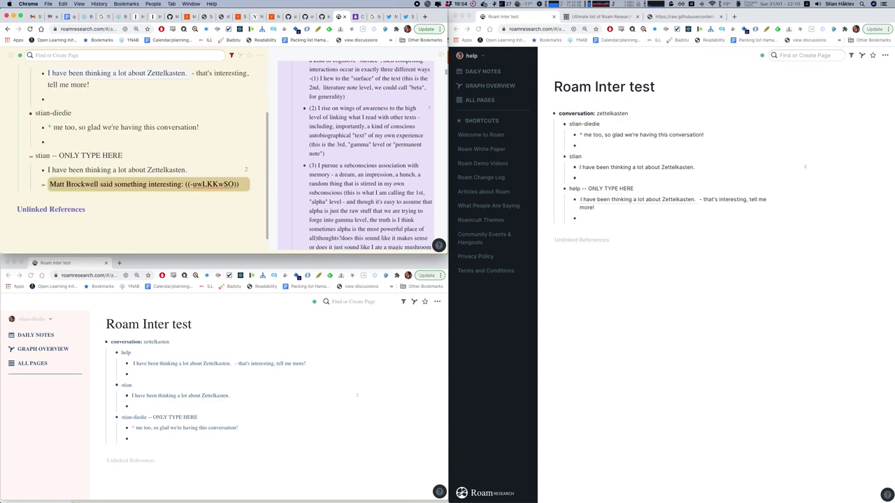
key(Return)
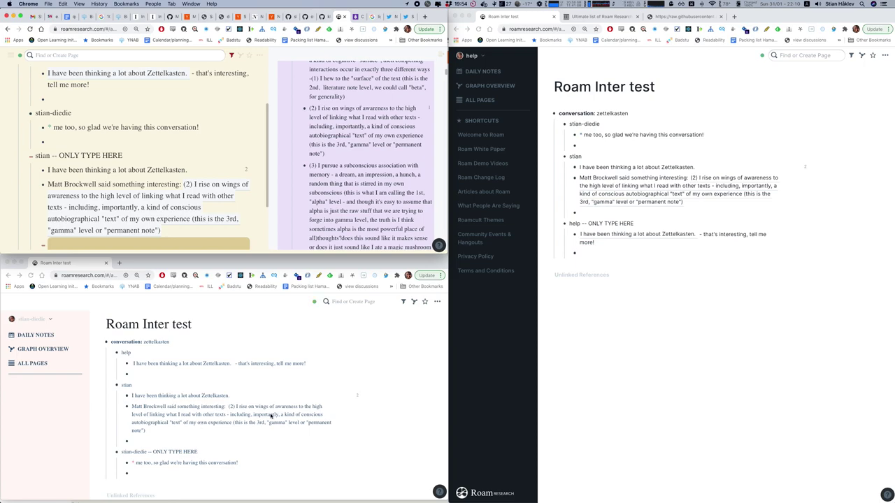
In help, reply with a [*] alias to the quoted-post reply and 'wow, very insightful, that reminds me of something in the White Paper'.
scroll(271, 416, down, 2)
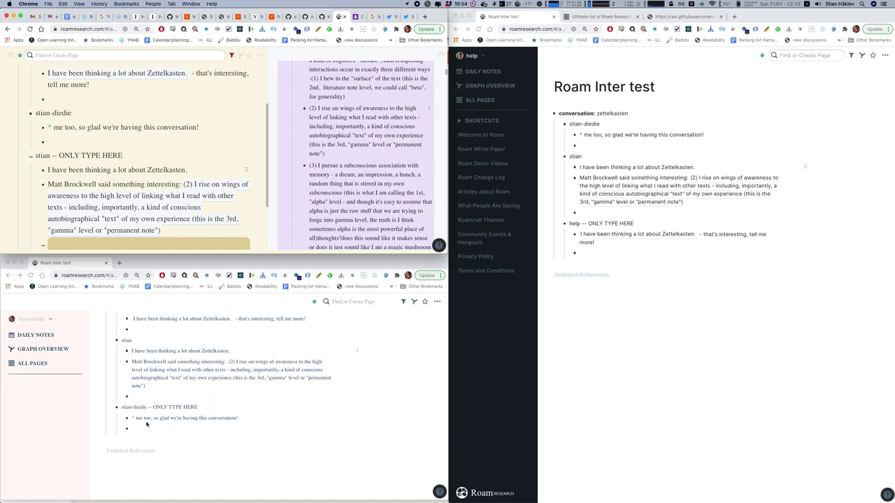
click(210, 364)
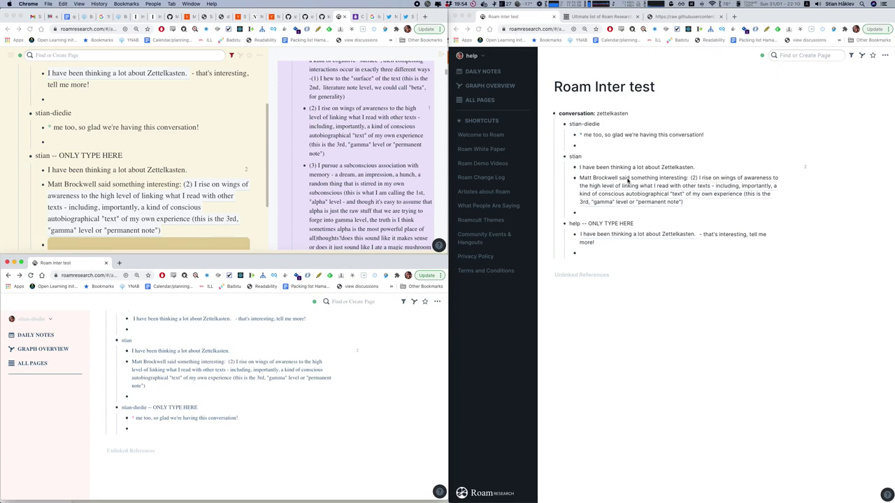
click(606, 251)
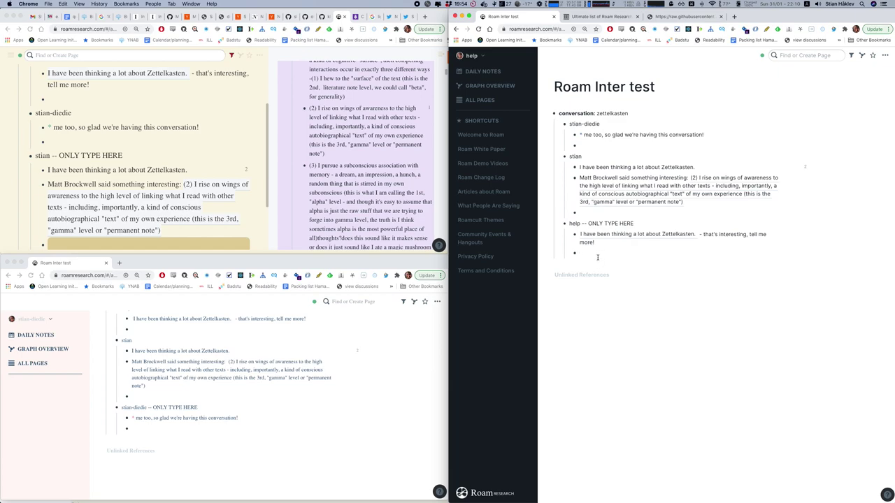
text(((Matt brock)
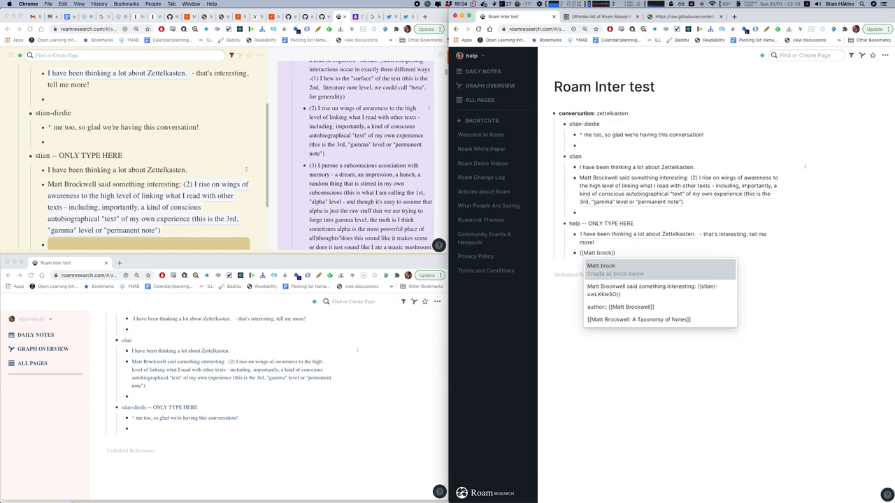
key(Down)
key(Return)
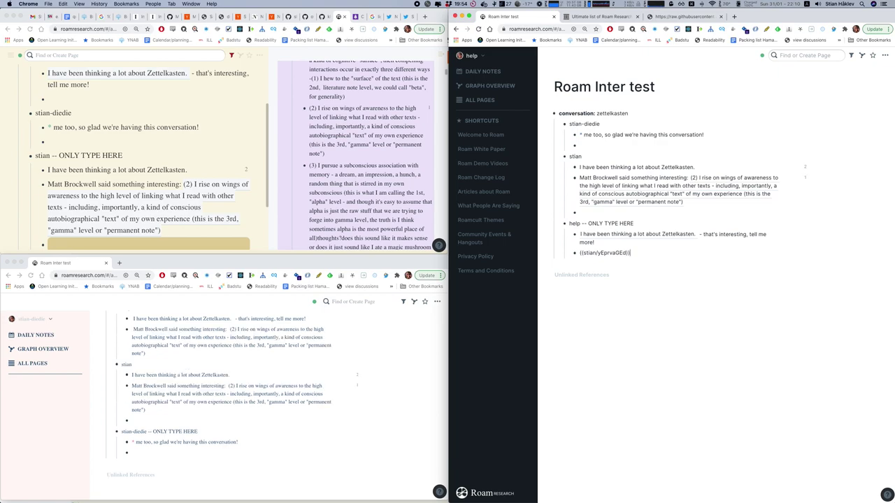
key(Home)
text([*])
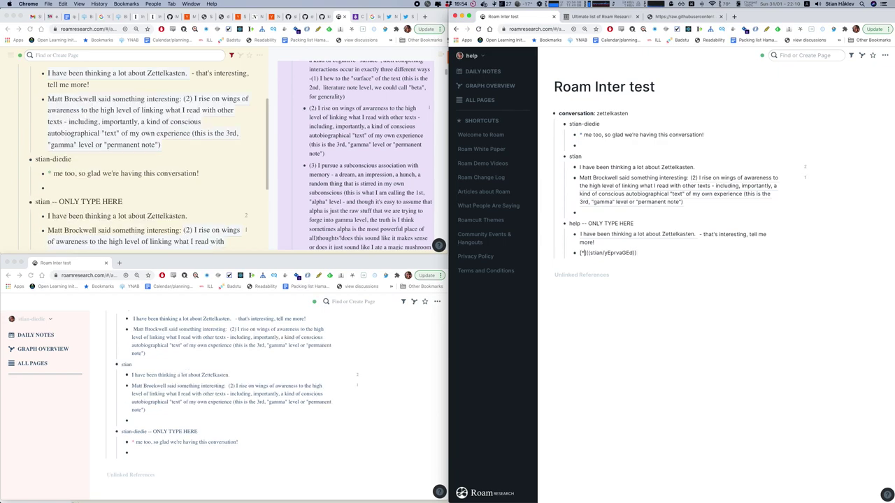
key(shift+End)
text(()
key(End)
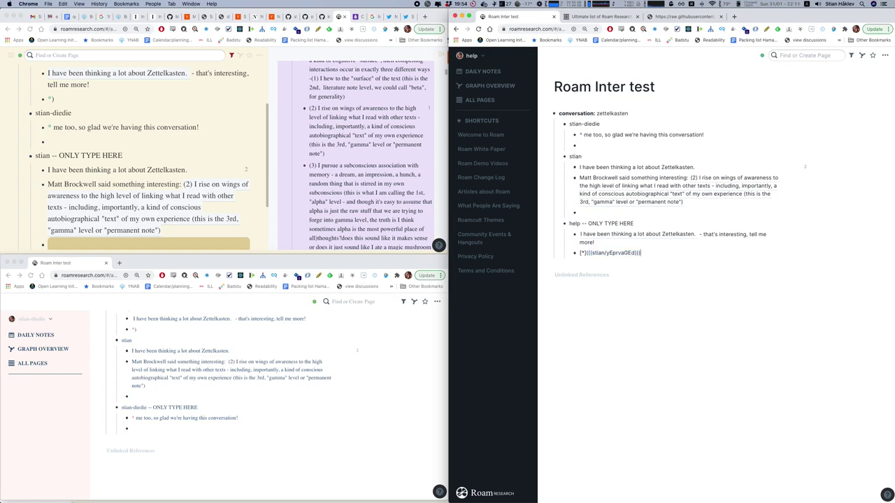
text(- wow, wery insightful, that reminds me of so)
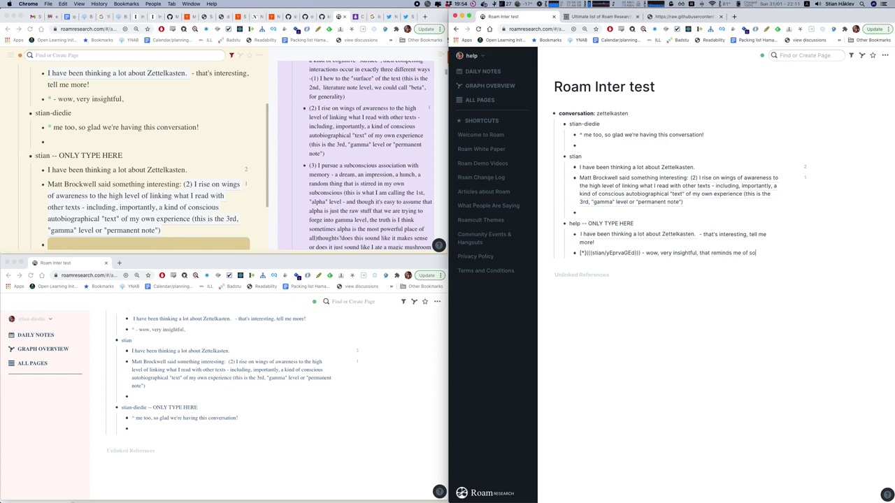
text(mething in the White)
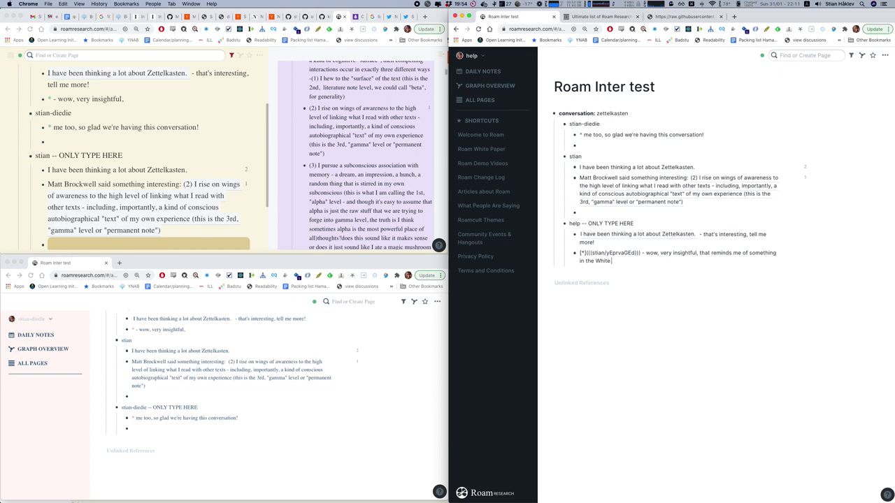
text( Paper)
Open the Roam White Paper page in the right sidebar.
key(super+u)
text(White Paper)
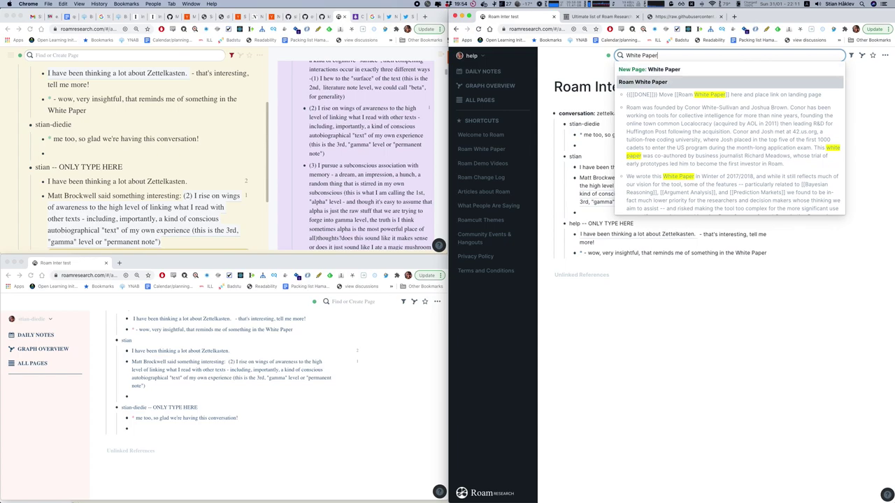
key(shift+Return)
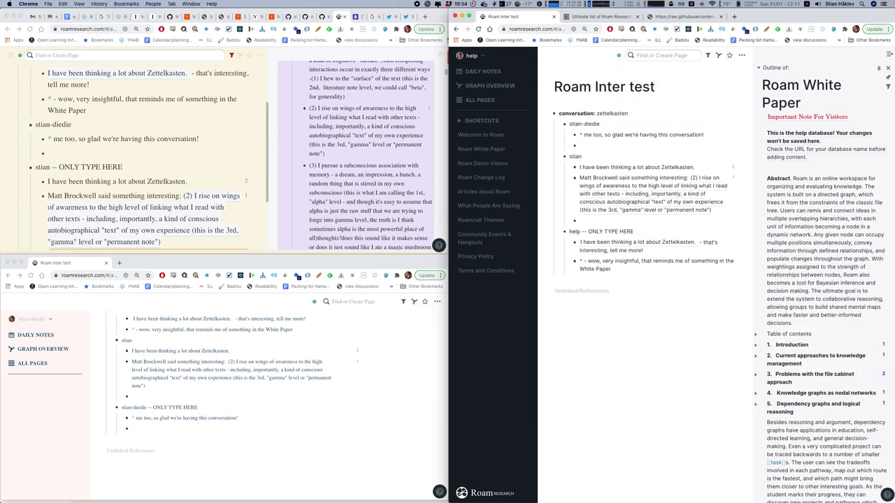
scroll(808, 306, down, 5)
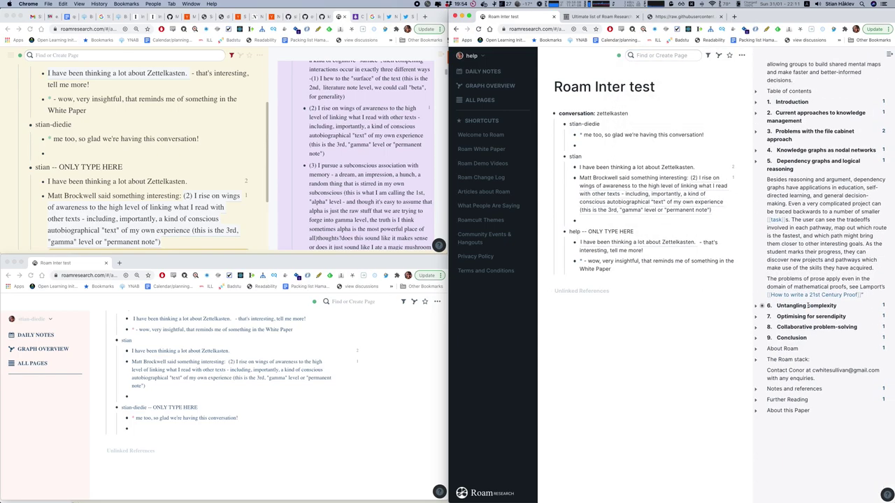
scroll(808, 306, up, 1)
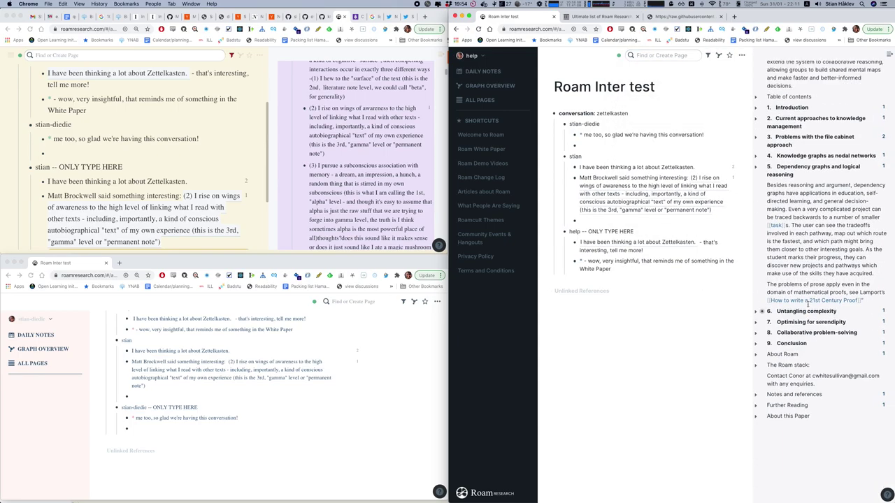
Append ' -- ' and a block reference to the dependency graphs passage to the 'wow, very insightful' reply.
right_click(763, 186)
click(781, 190)
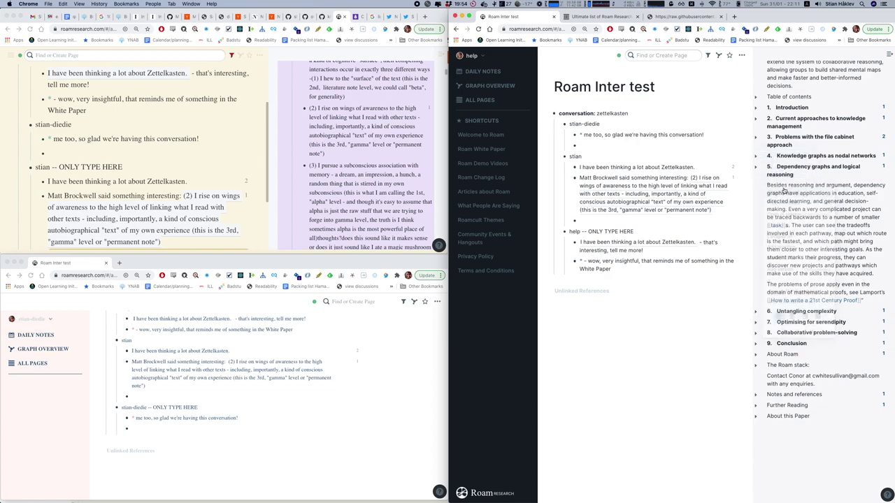
click(616, 269)
key(End)
text(--)
key(ctrl+v)
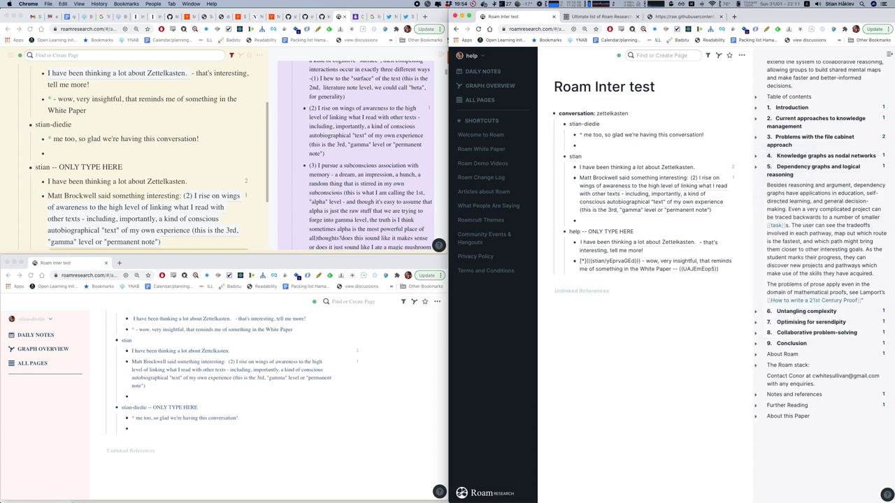
key(Escape)
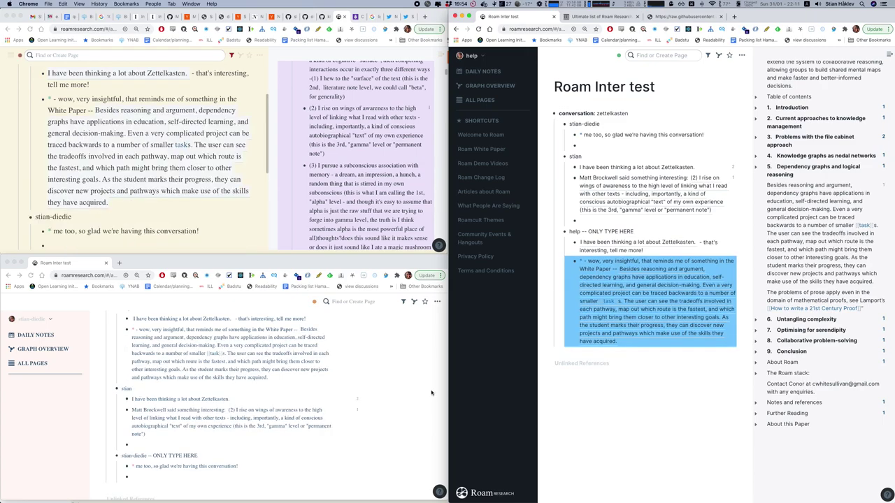
scroll(126, 166, up, 1)
Expand the contributor's block reference count to show the help reply referencing it.
scroll(64, 130, down, 1)
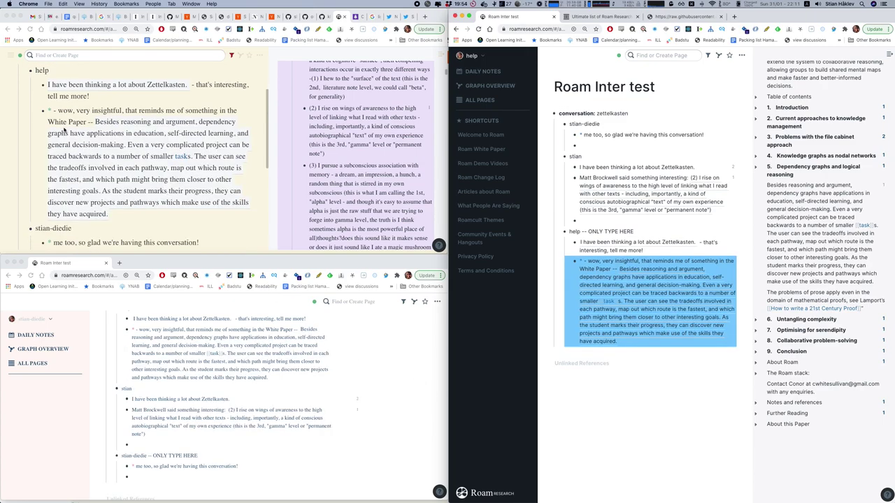
scroll(107, 155, up, 1)
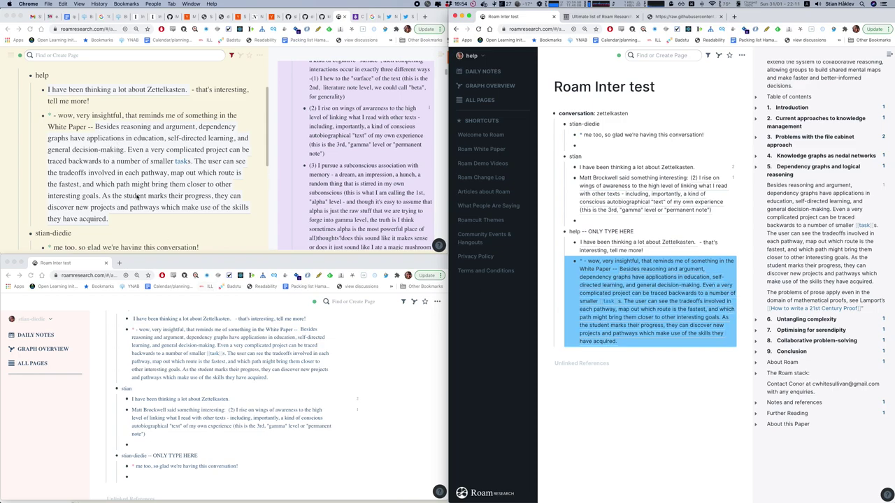
scroll(112, 199, down, 3)
scroll(109, 201, down, 5)
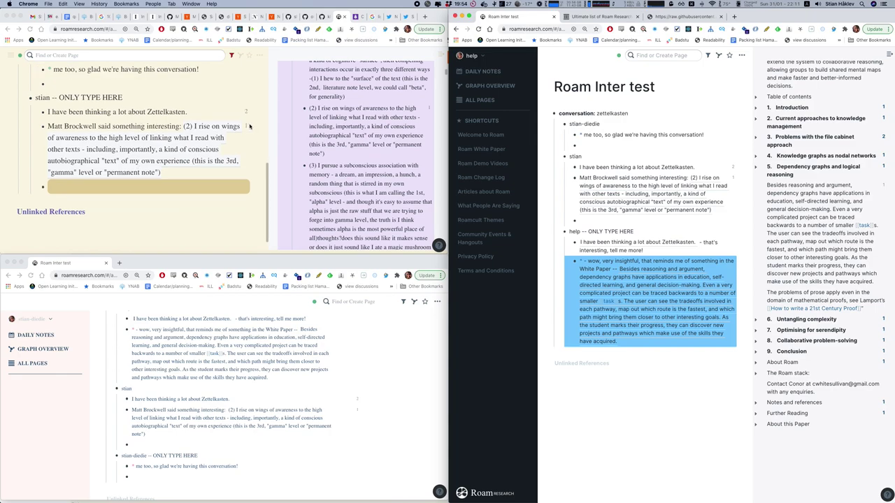
click(245, 126)
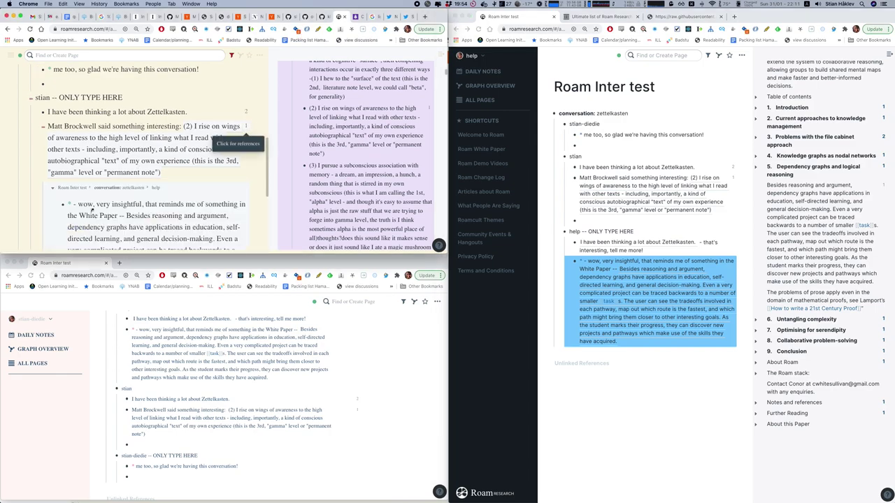
scroll(120, 198, down, 2)
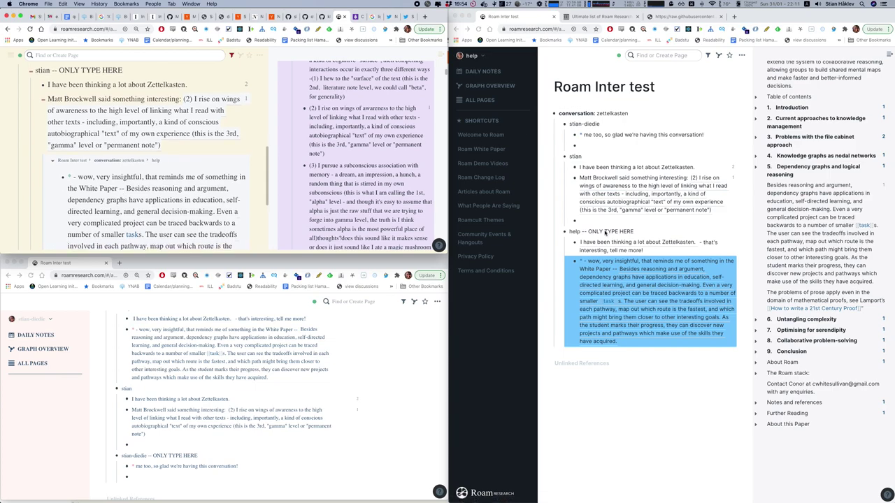
Add a new empty bullet after the White Paper help reply.
click(631, 251)
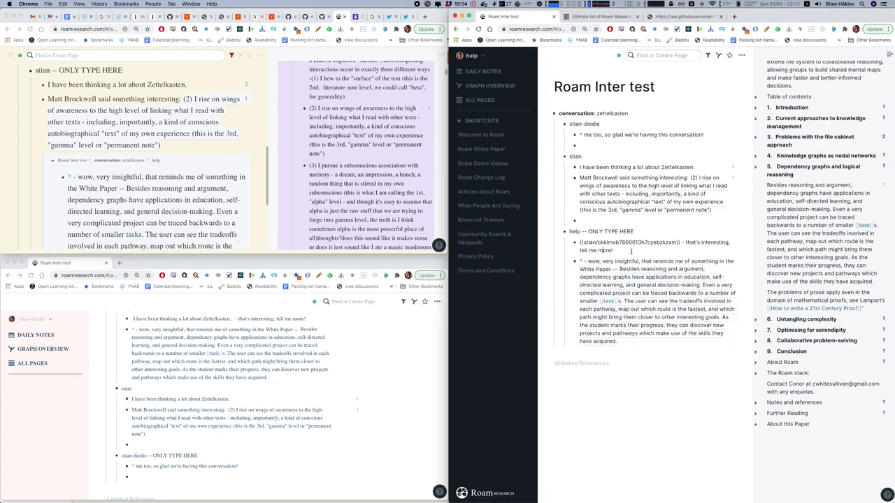
click(602, 261)
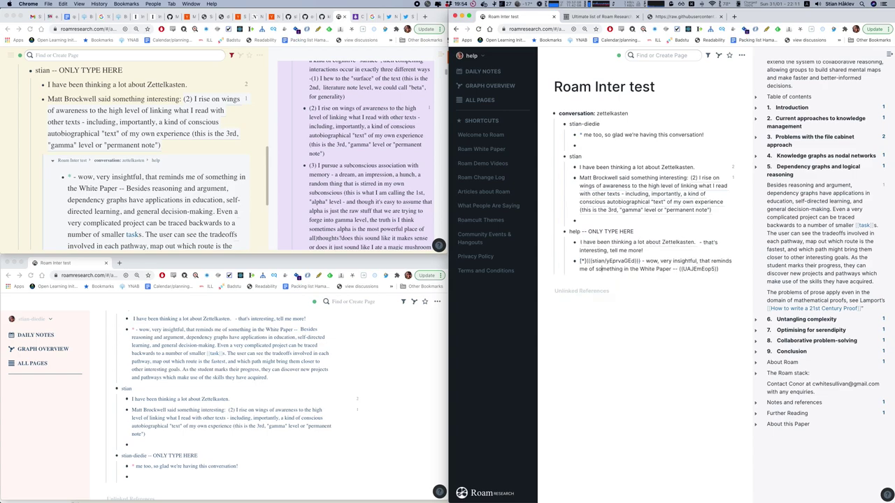
key(Return)
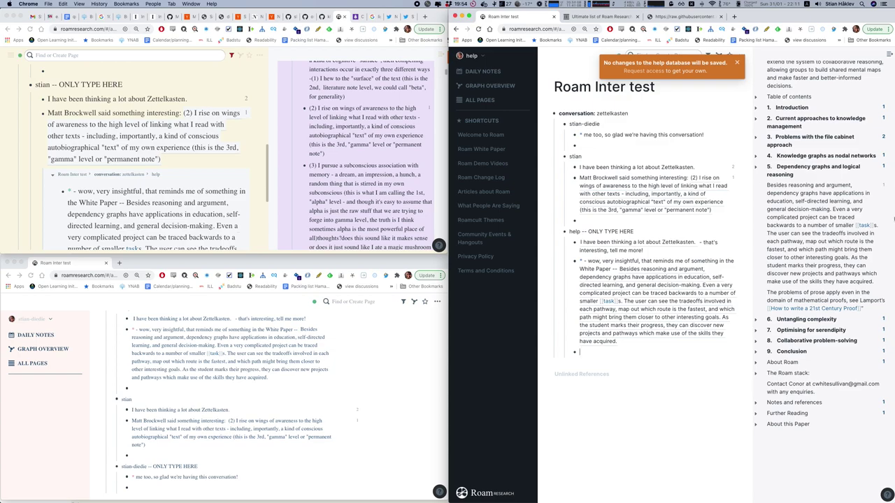
scroll(874, 252, down, 3)
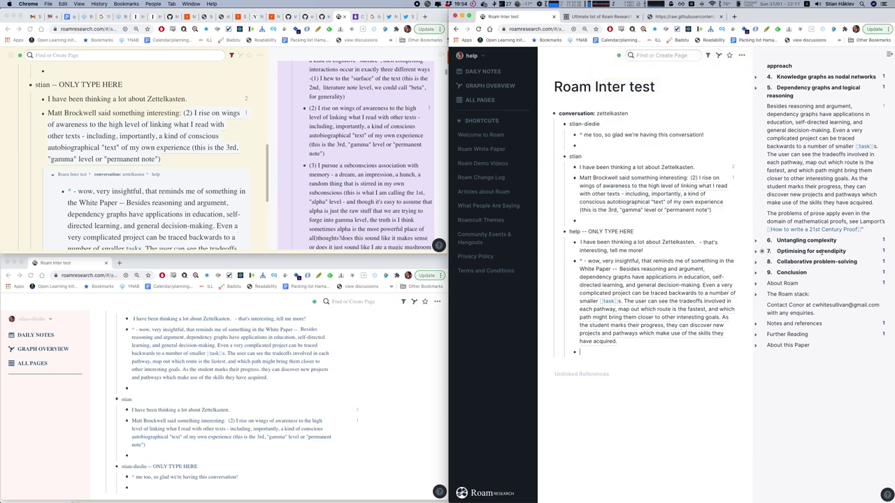
Under help, write the note 'I'd like us to take some notes on this section from the Roam Whitepaper'.
click(758, 252)
scroll(795, 252, down, 3)
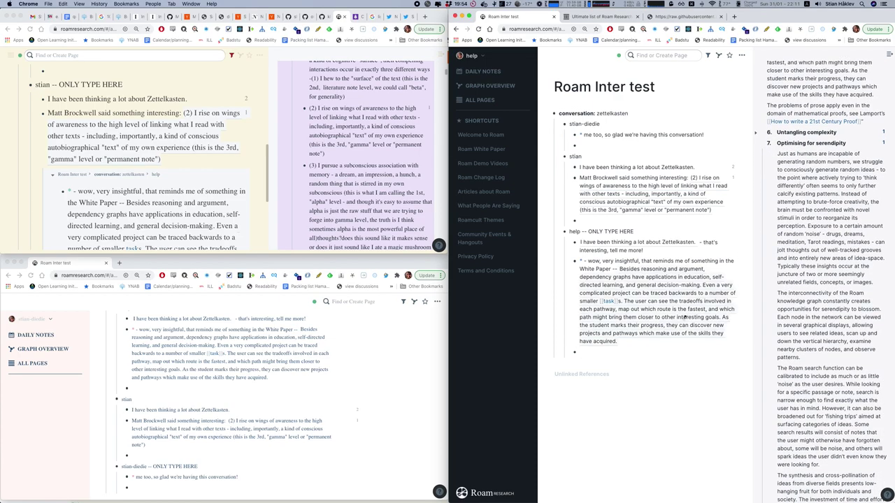
click(592, 356)
text(I'd like us to take some notes on this section f)
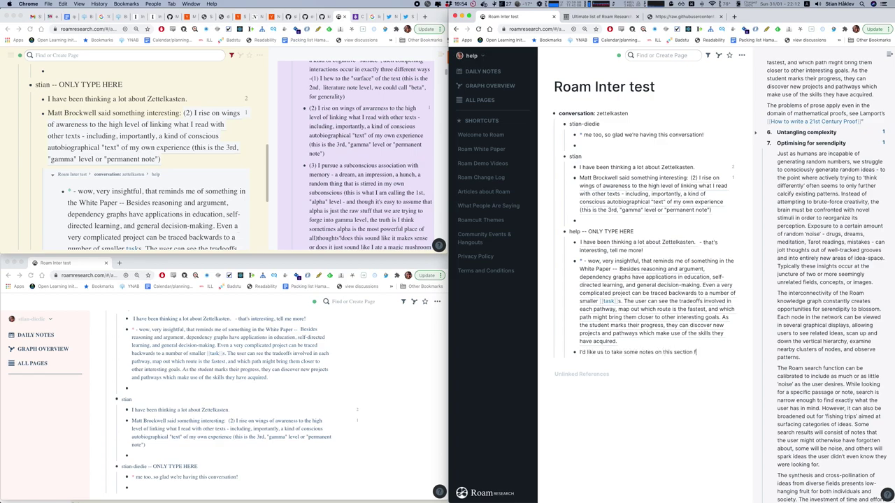
text(rom the Roam Whitepaper)
key(Return)
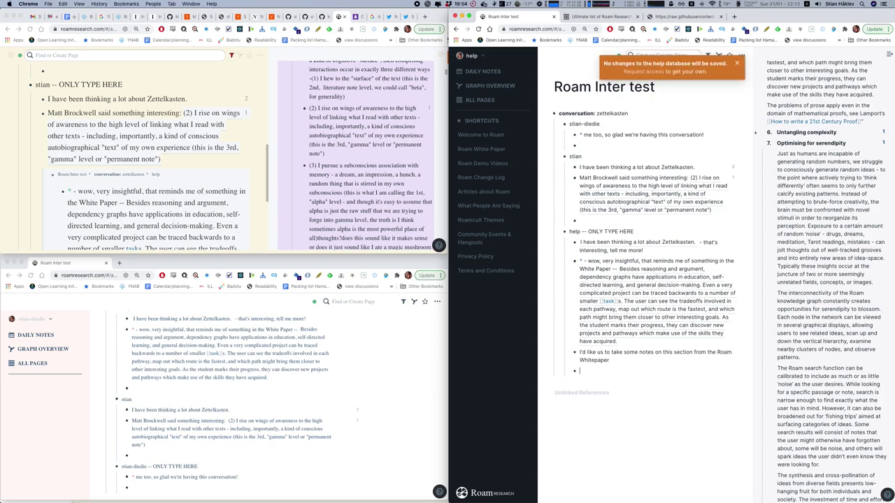
Select the Optimising for serendipity paragraphs in the sidebar and drag them beneath the note.
drag(794, 162, 797, 210)
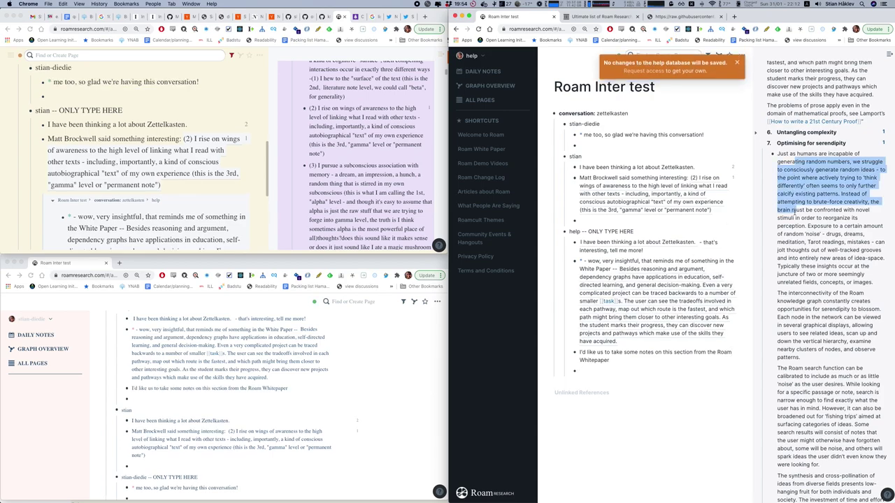
click(789, 186)
drag(784, 156, 799, 345)
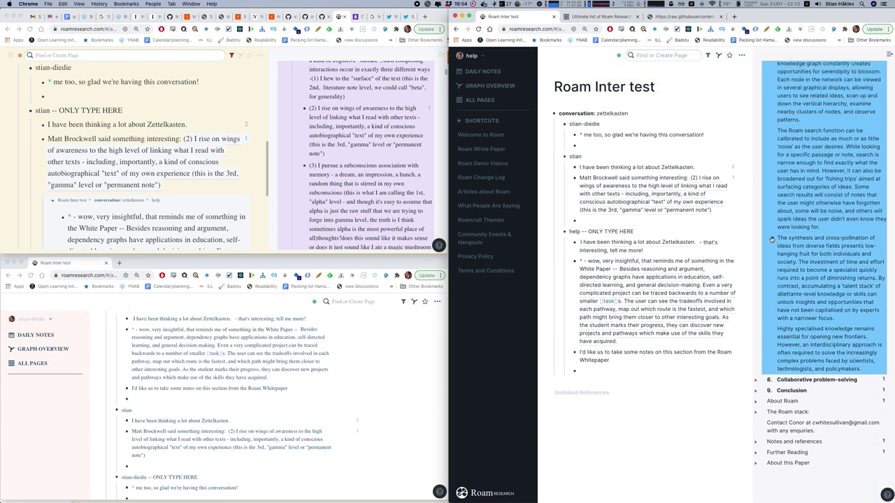
drag(771, 239, 581, 371)
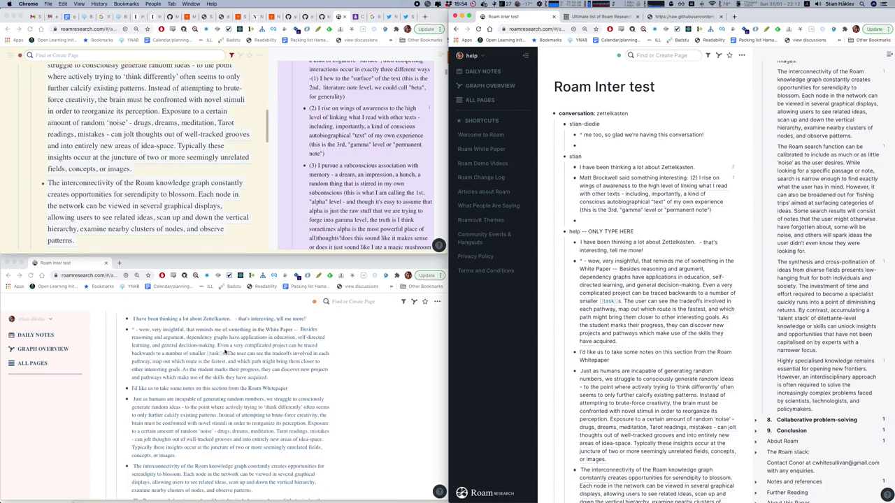
In the bottom window, collapse the left sidebar and open the help thread as a side outline.
scroll(225, 331, down, 3)
scroll(225, 330, up, 5)
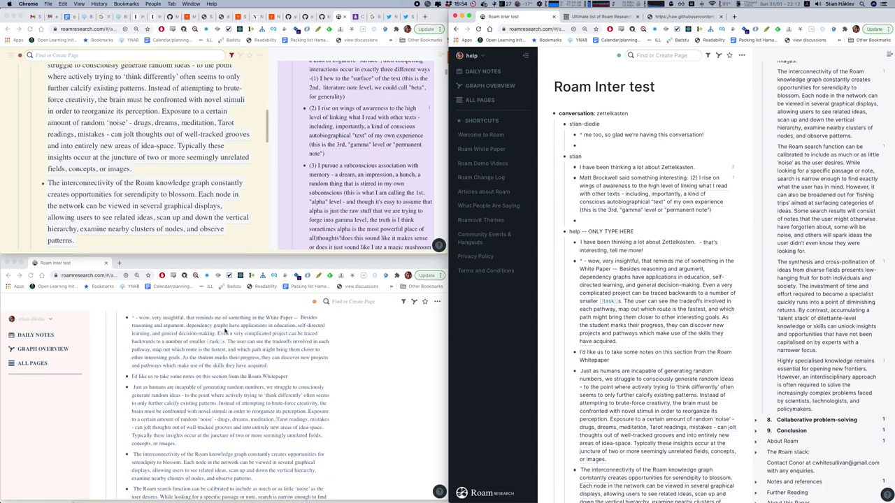
scroll(225, 331, down, 1)
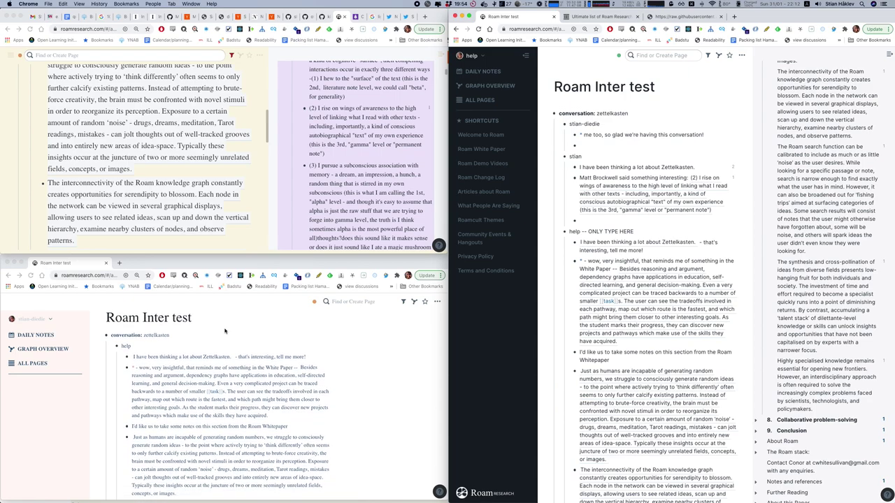
click(42, 319)
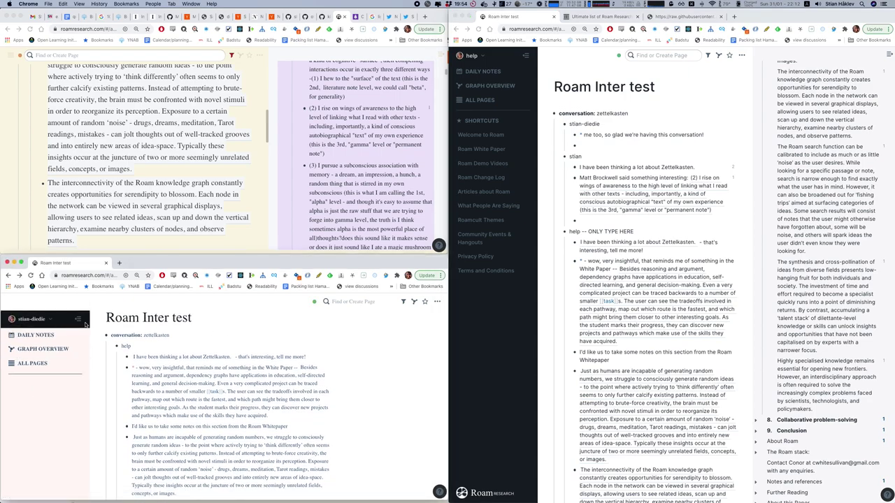
click(84, 318)
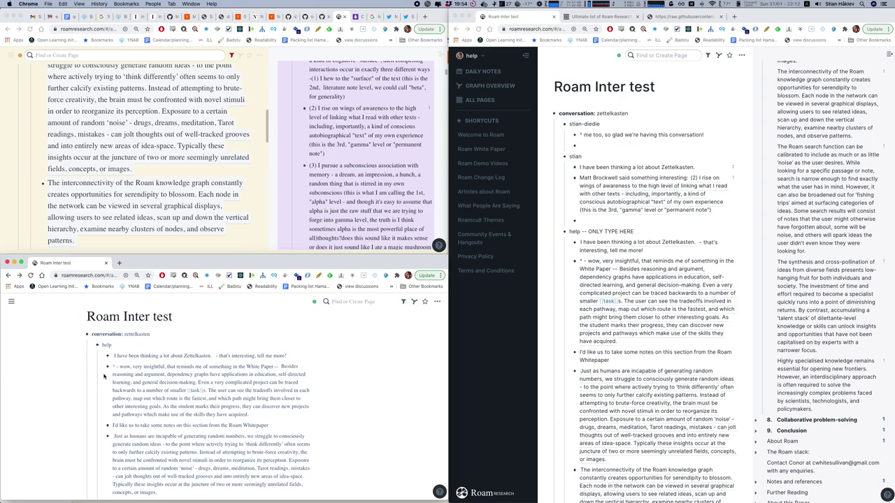
shift+click(96, 345)
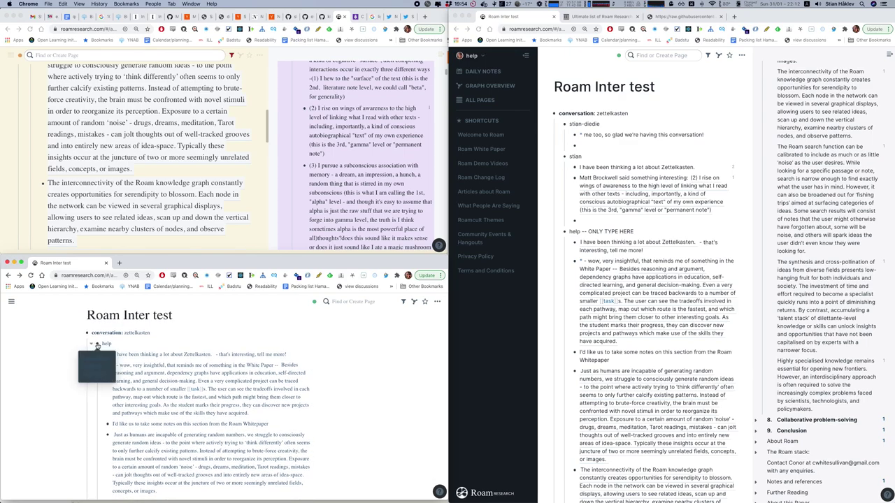
scroll(214, 354, down, 5)
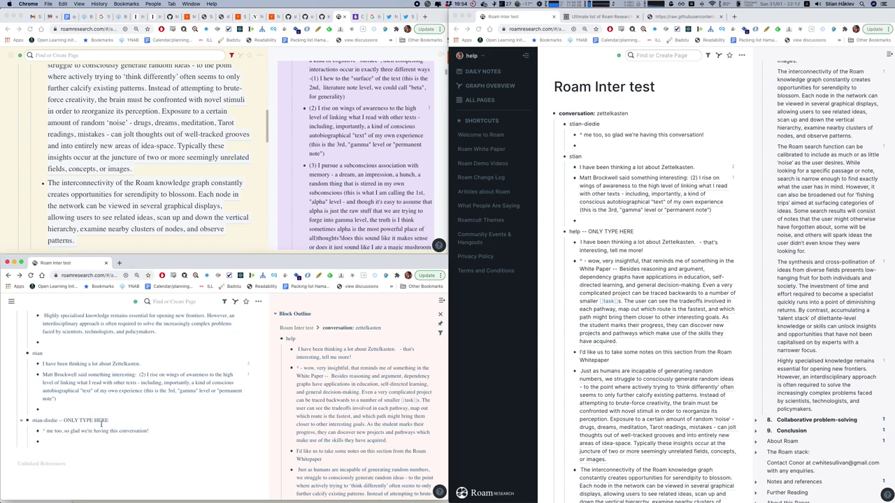
Copy a block reference to the whitepaper block about generating random ideas.
scroll(307, 419, down, 2)
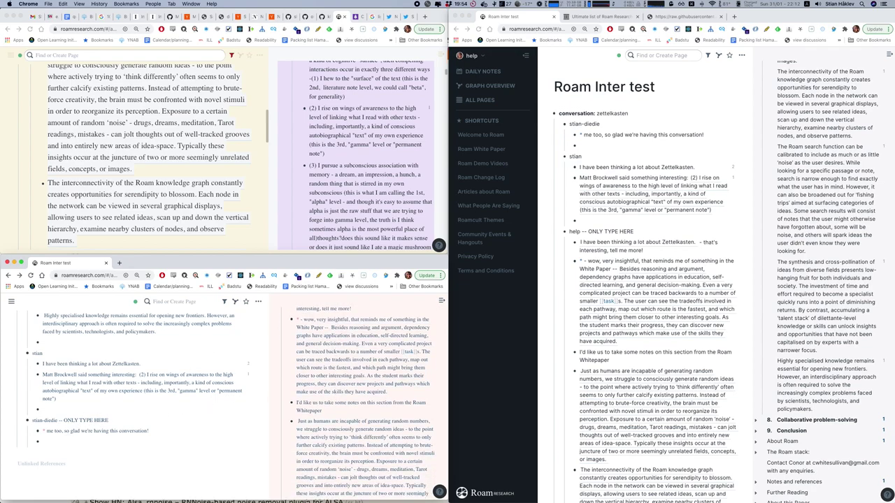
scroll(314, 471, down, 4)
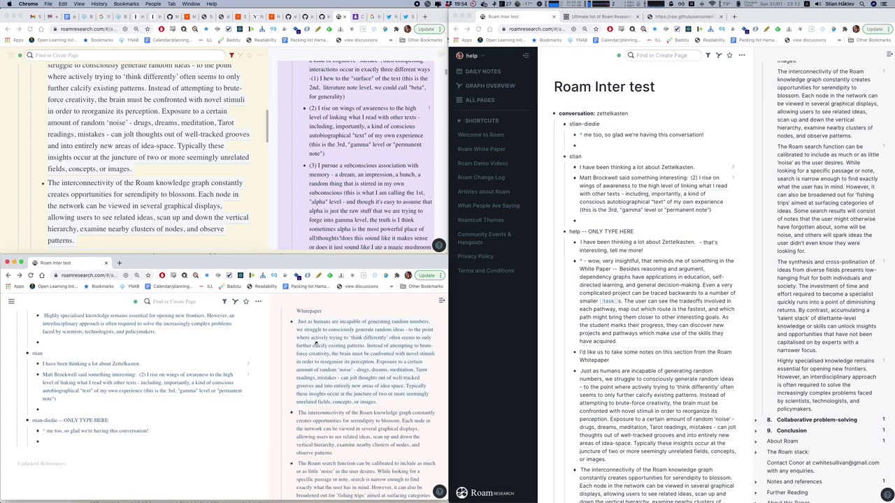
right_click(313, 331)
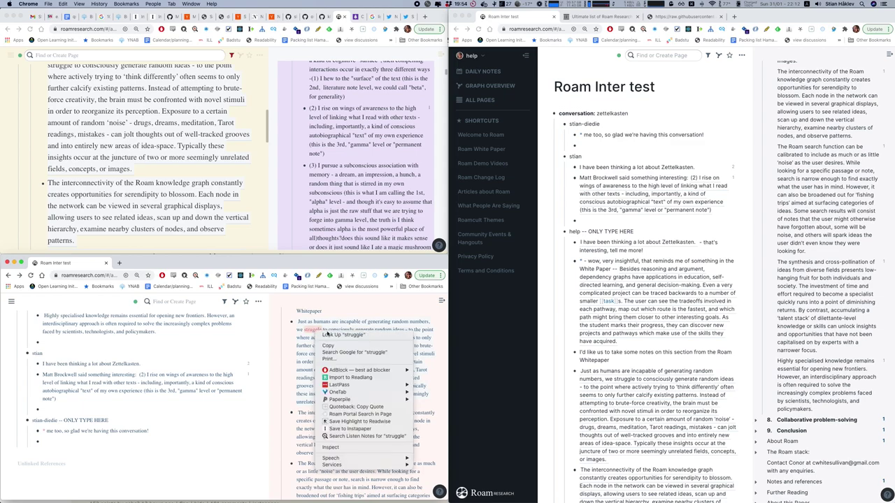
key(Escape)
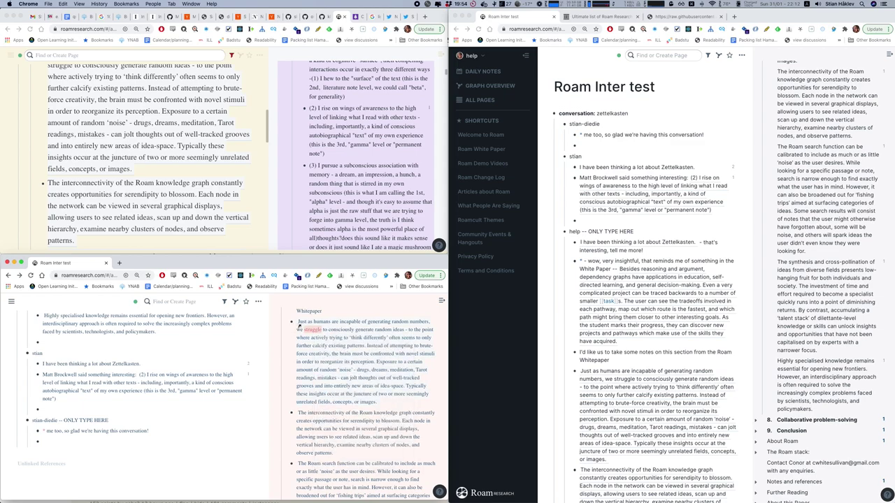
right_click(299, 324)
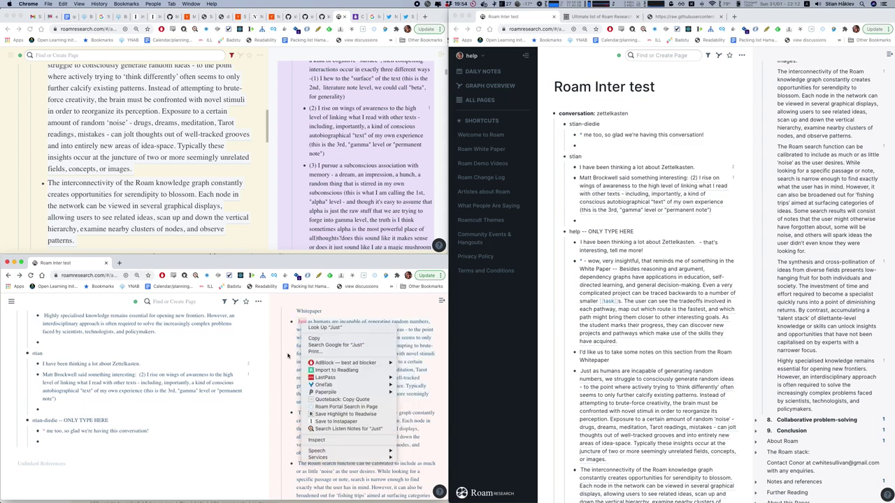
key(Escape)
right_click(292, 324)
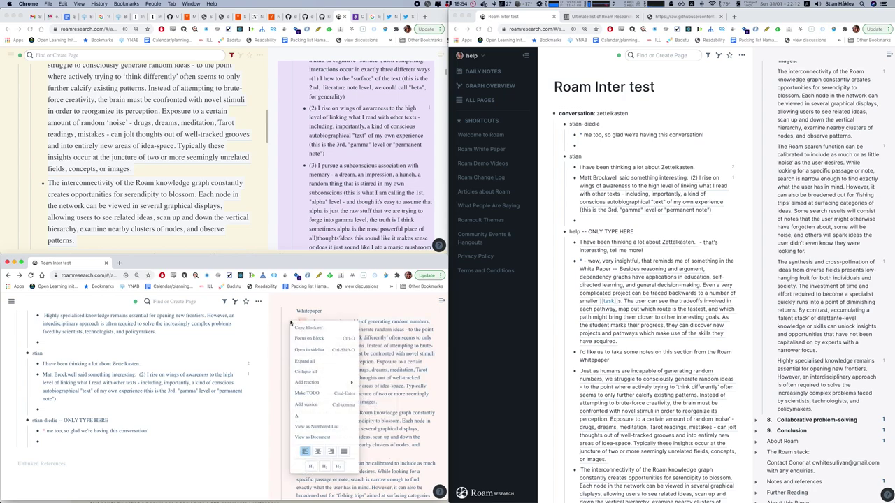
key(Escape)
In the empty reply, wrap the pasted reference as [*](((ref))) and add ' - wow, this is so profound'.
click(75, 437)
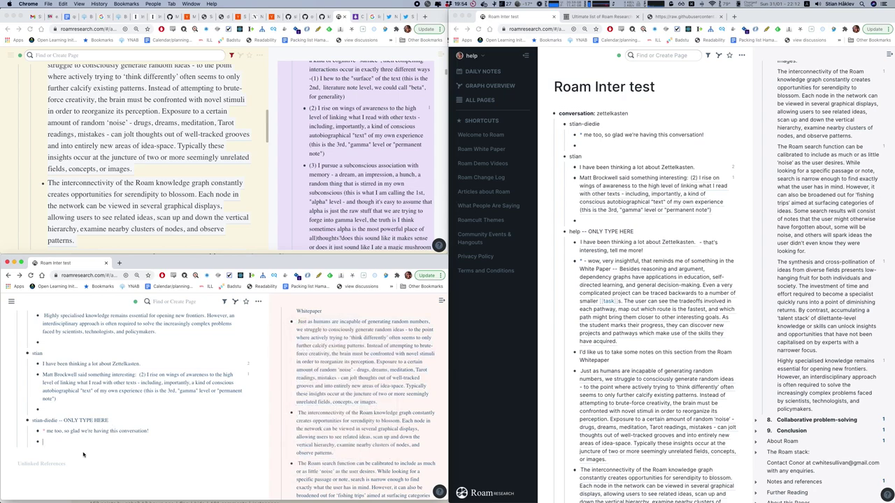
text(((help/SBBPw8olh)))
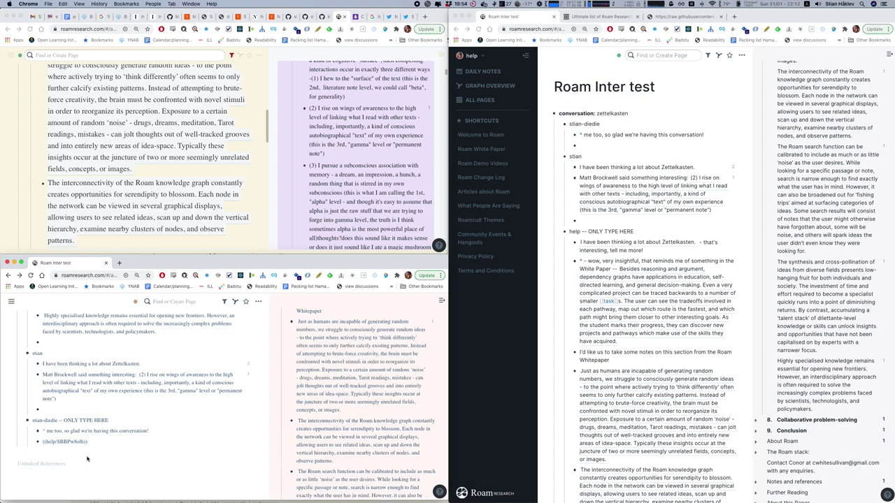
key(super+Left)
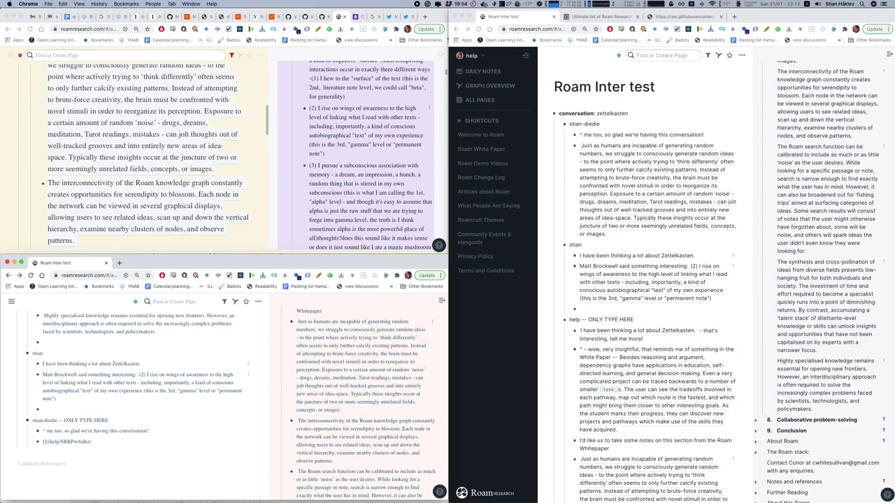
text(*]()
key(End)
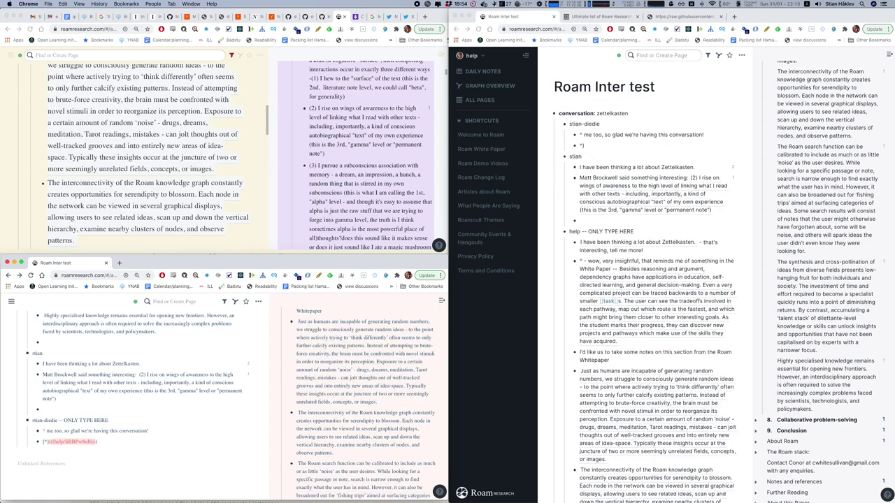
text() - wow, this is so prof)
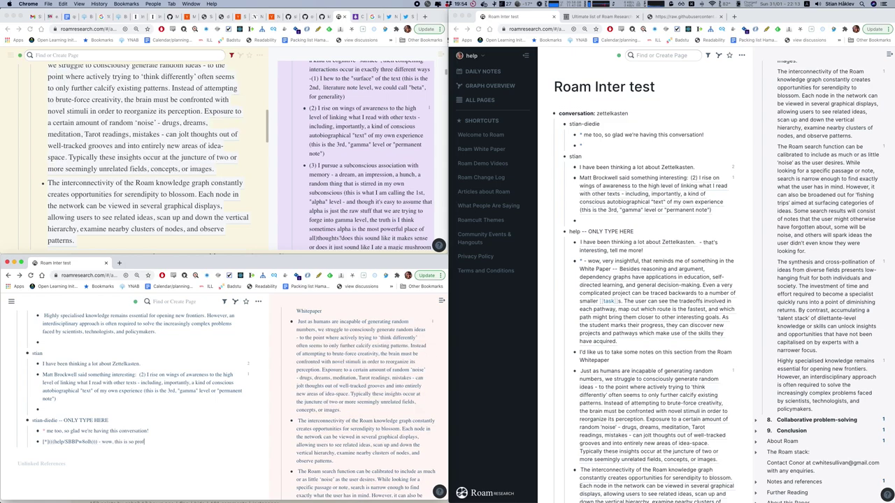
key(BackSpace)
text(o)
key(BackSpace)
Finish 'profound', then expand the 'Just as humans…' block's reference count in the help window.
text(found)
scroll(738, 258, down, 3)
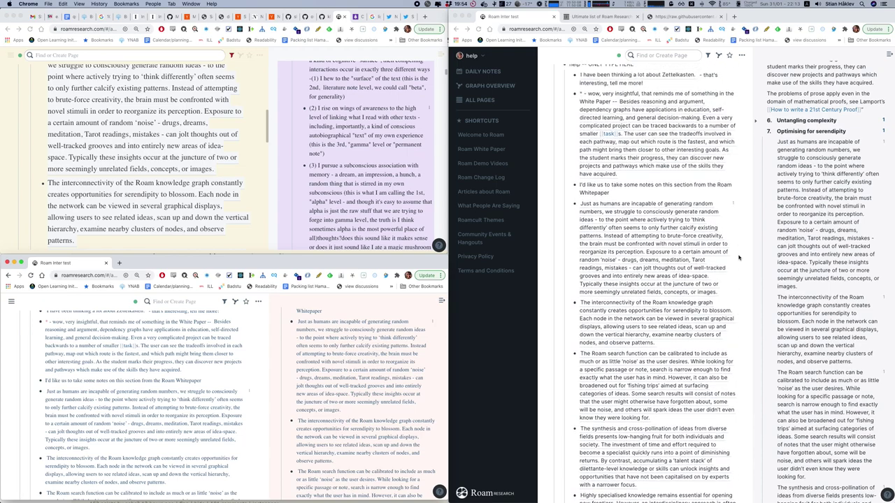
click(733, 298)
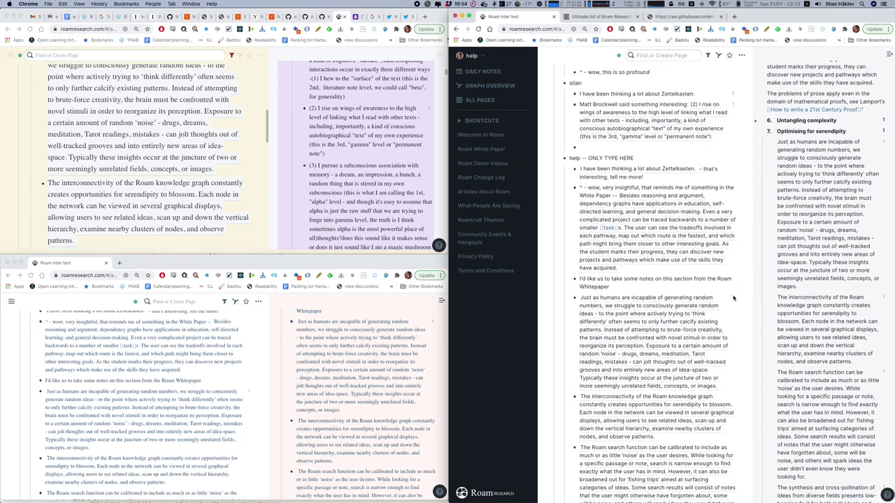
click(733, 300)
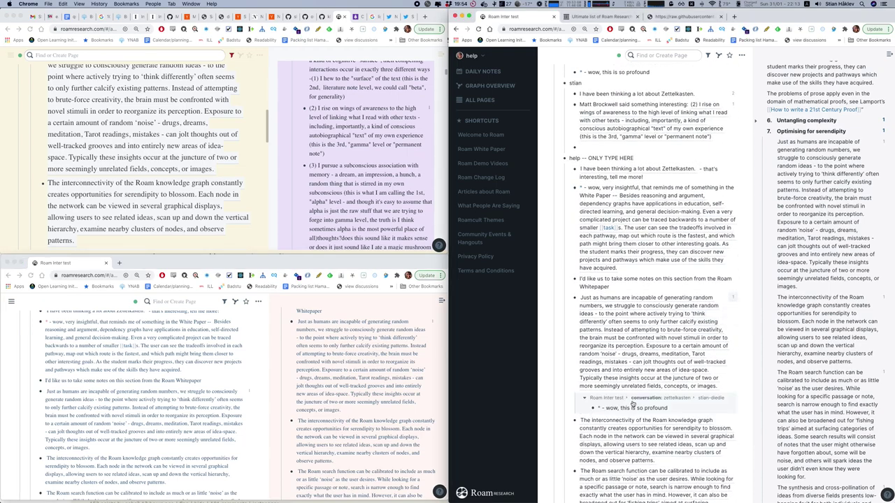
scroll(637, 362, down, 2)
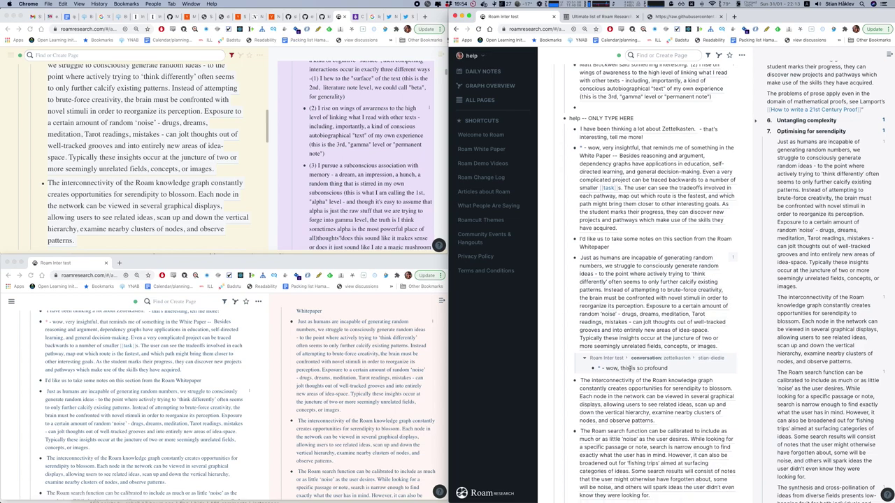
scroll(633, 360, down, 3)
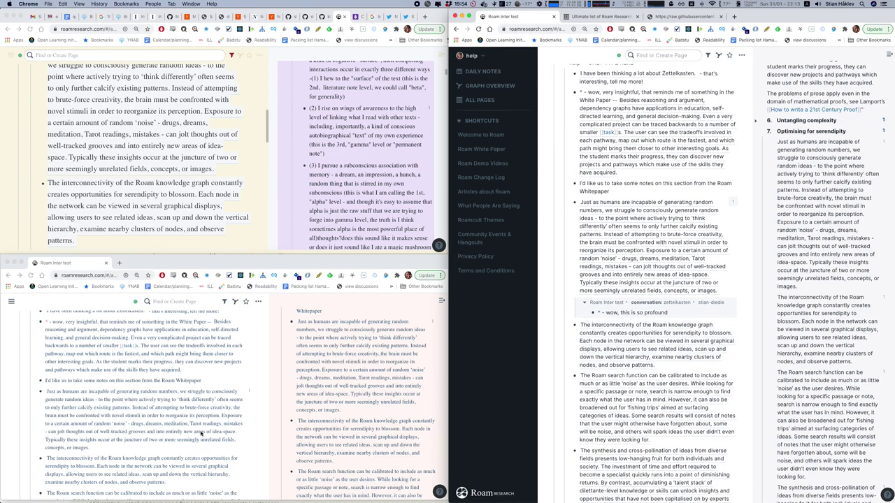
scroll(107, 222, up, 10)
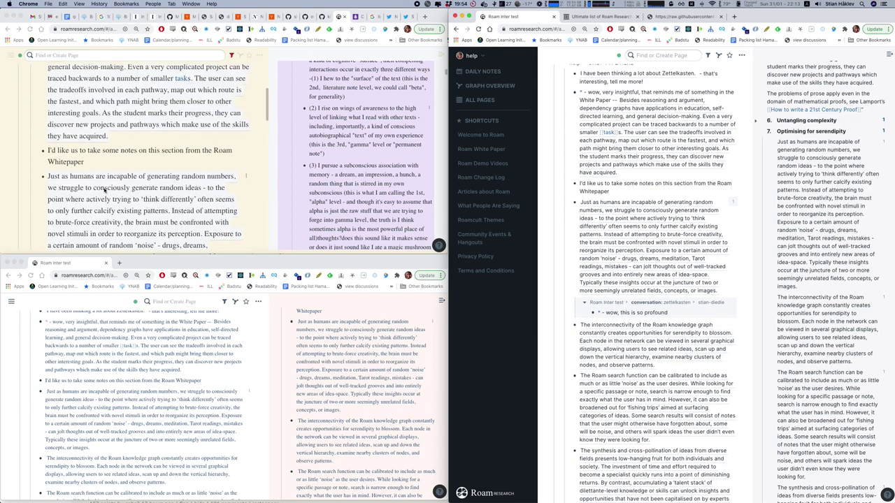
scroll(140, 189, down, 3)
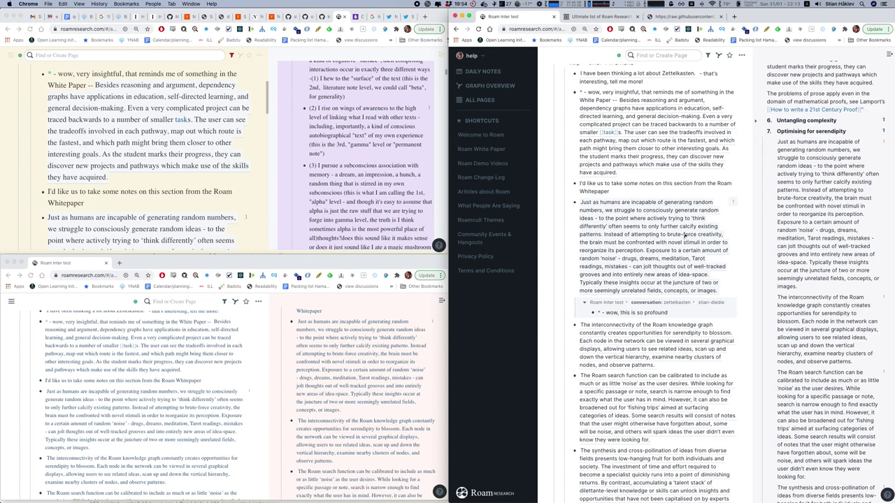
Copy a block reference to the whitepaper block from its bullet's options menu.
scroll(190, 187, down, 1)
scroll(191, 188, down, 3)
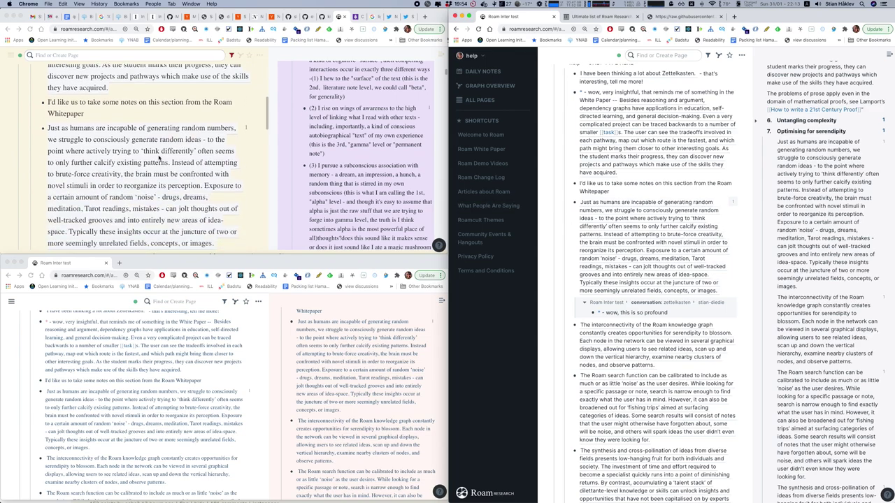
right_click(144, 174)
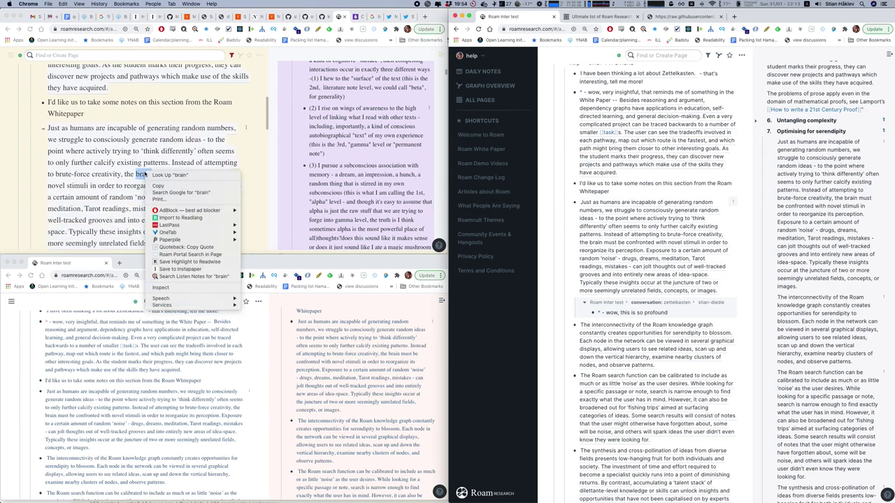
click(28, 136)
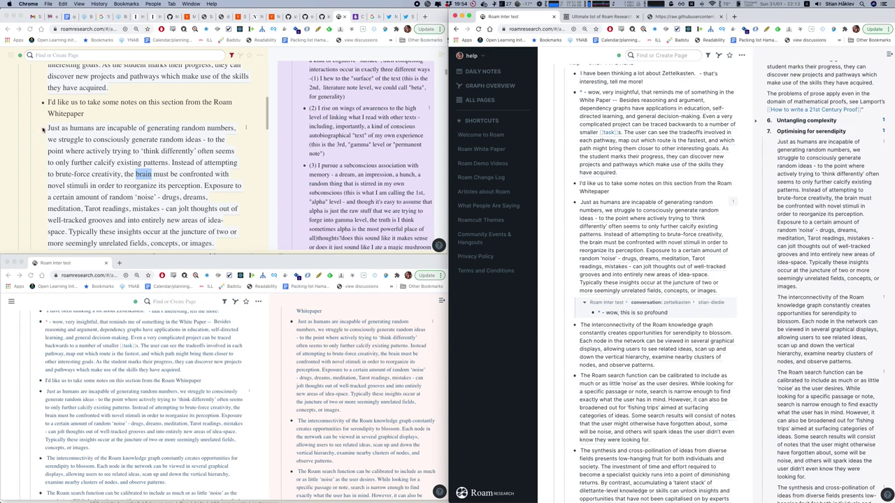
right_click(44, 129)
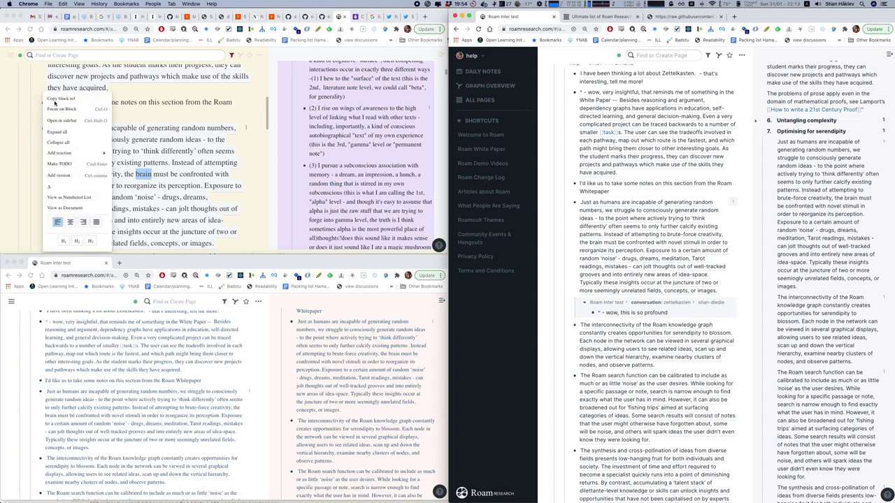
scroll(99, 130, down, 3)
scroll(102, 146, down, 10)
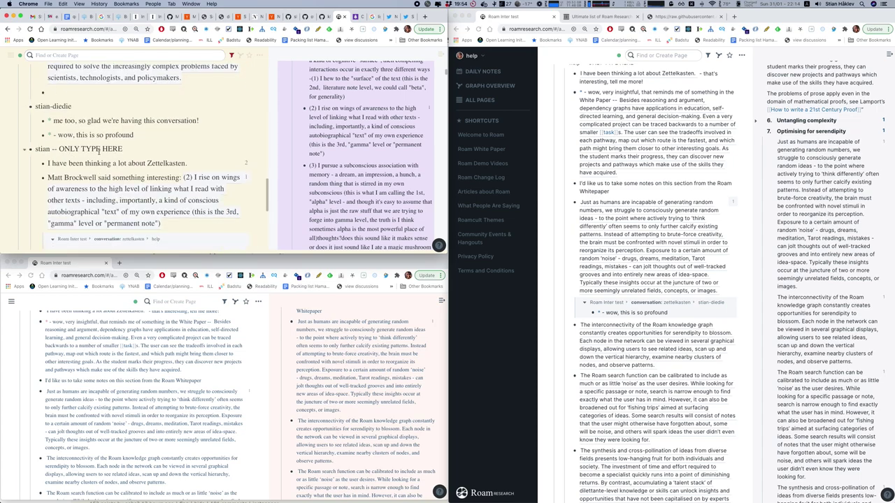
scroll(100, 149, down, 5)
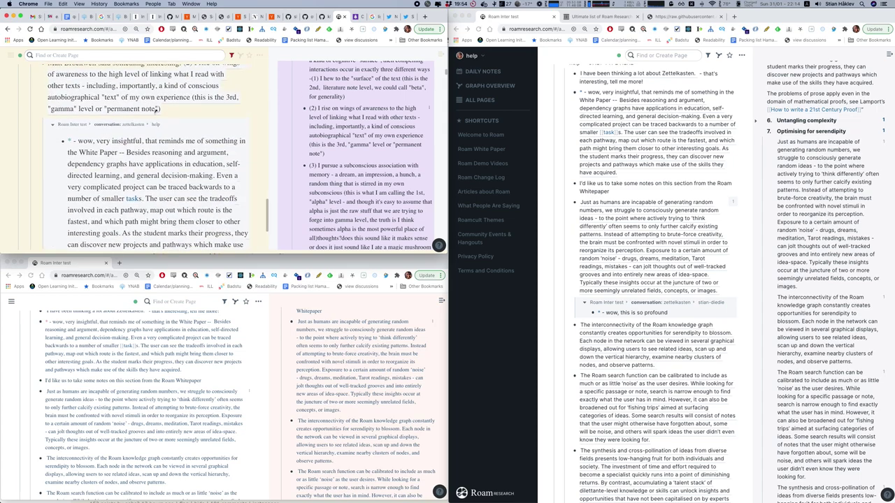
scroll(232, 104, up, 1)
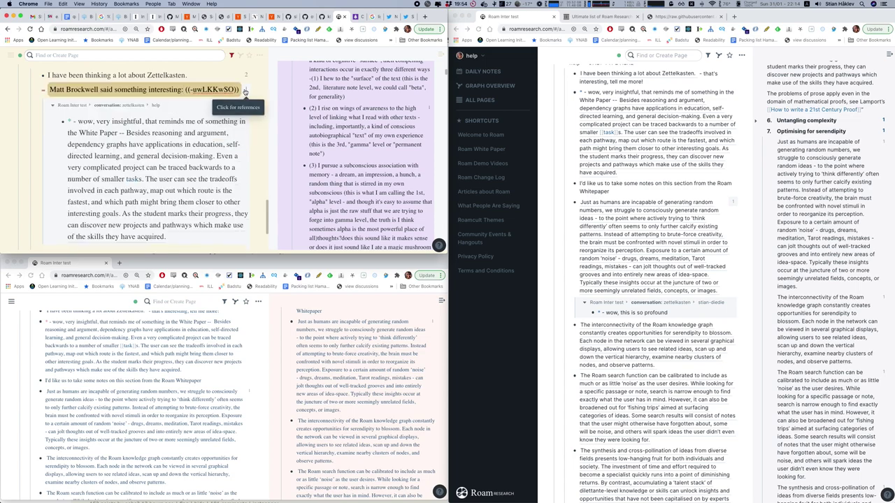
Collapse the inline reference and write the reply '* - very cool indeed, reminds me of something' with the pasted ref.
click(246, 95)
drag(197, 170, 165, 217)
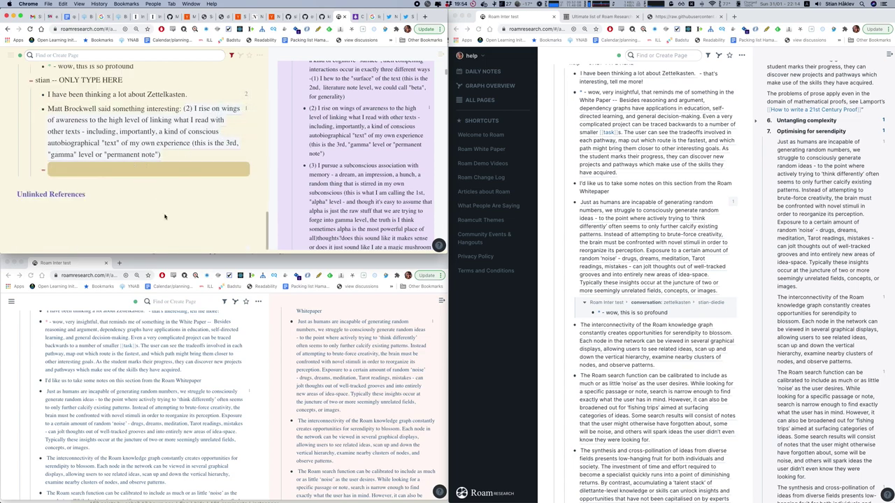
text(((help/SBBPw8olh)))
text(*)
text( - very occ)
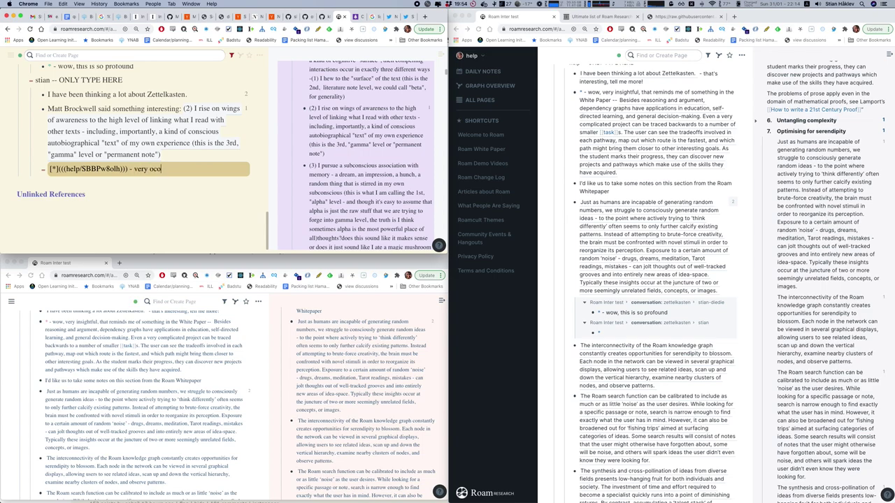
text(l indeed, reminds me of something)
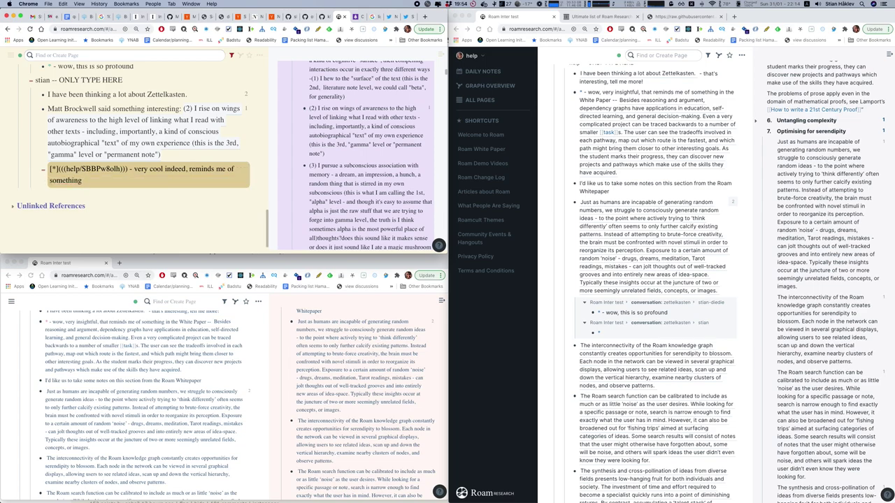
Expand the Toulmin discussion block and copy a reference to it.
scroll(407, 171, down, 10)
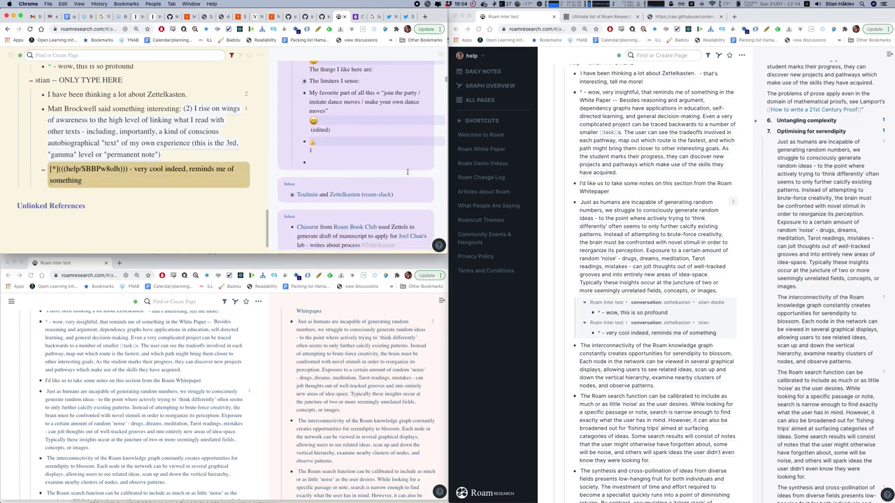
scroll(407, 172, up, 2)
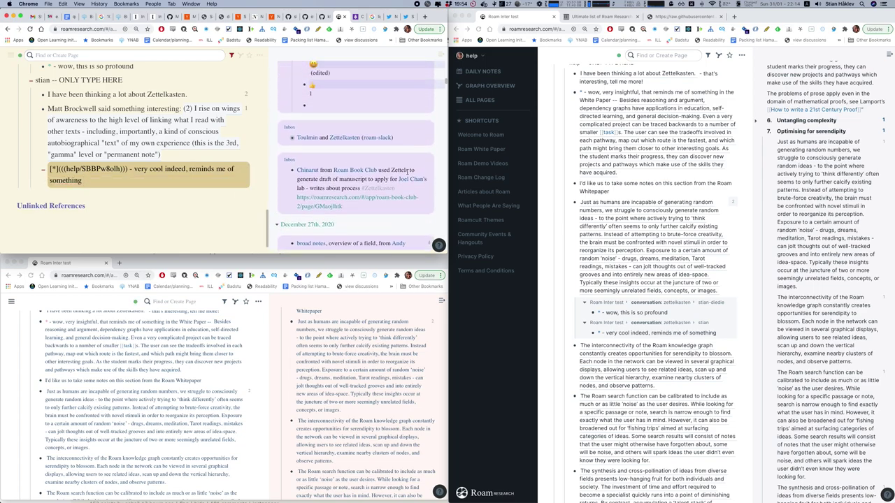
click(287, 139)
scroll(307, 180, up, 3)
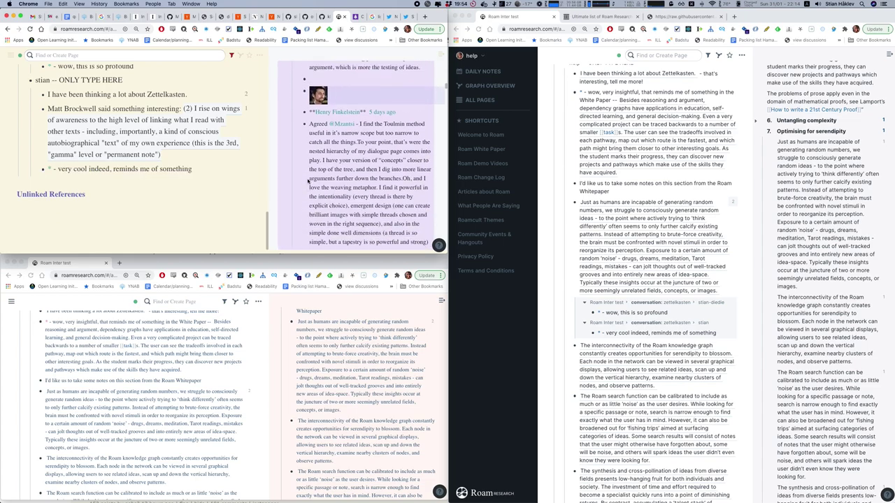
scroll(307, 180, down, 6)
scroll(307, 181, up, 1)
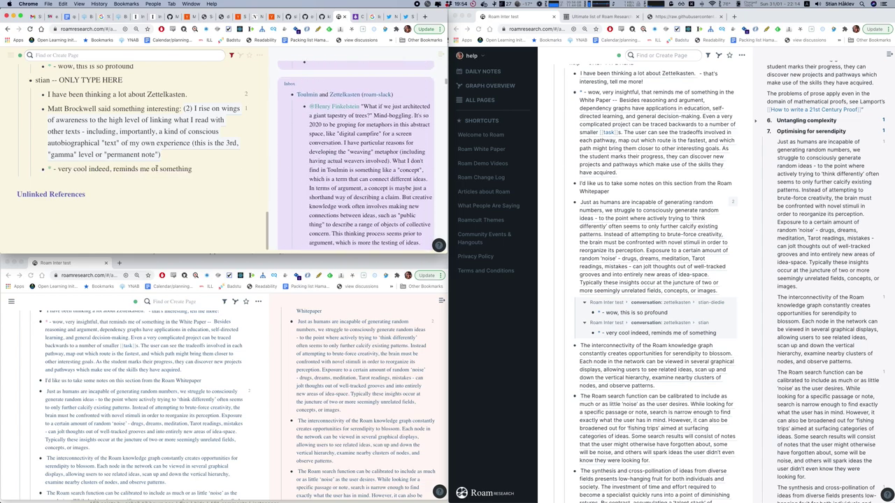
right_click(290, 94)
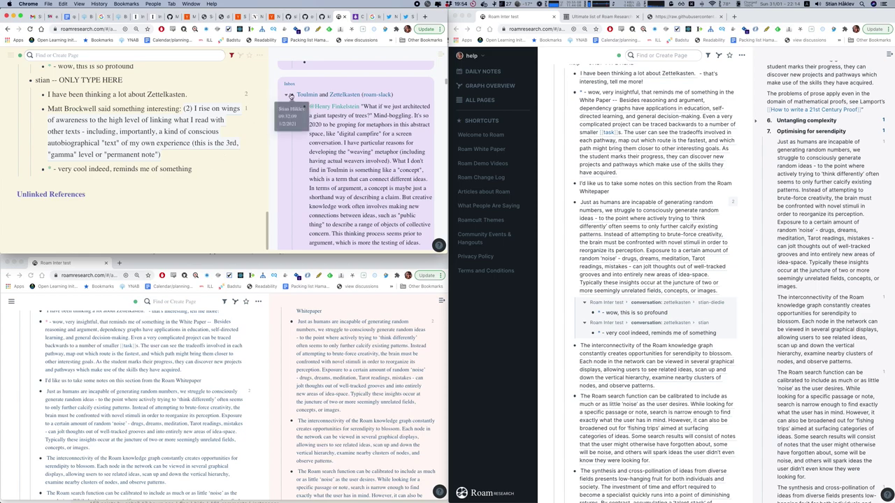
click(299, 99)
Append 'about Toulmin {{embed: ((ref))}}' to the reply and render the embedded thread.
click(200, 171)
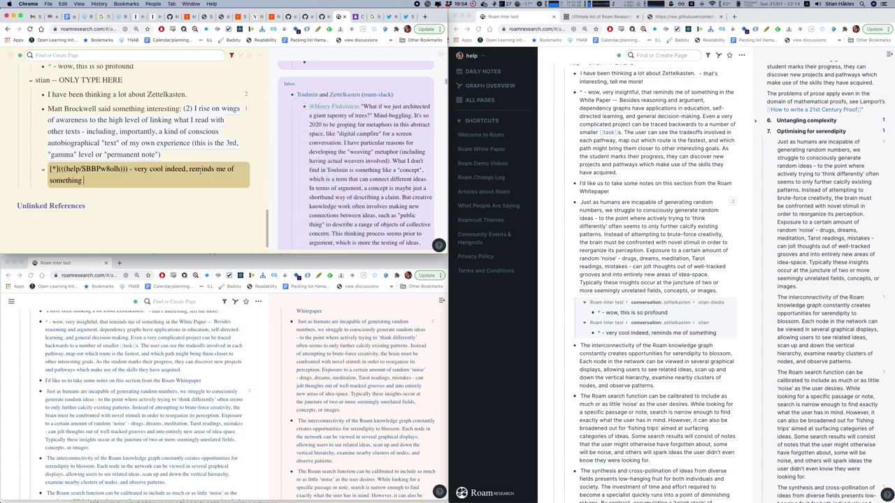
text(about Toulim)
text( {{embed: (()
key(ctrl+v)
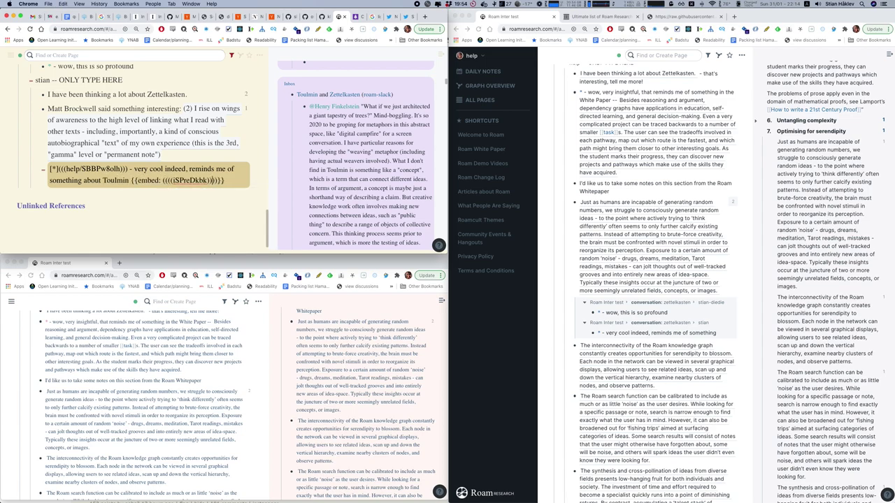
key(Escape)
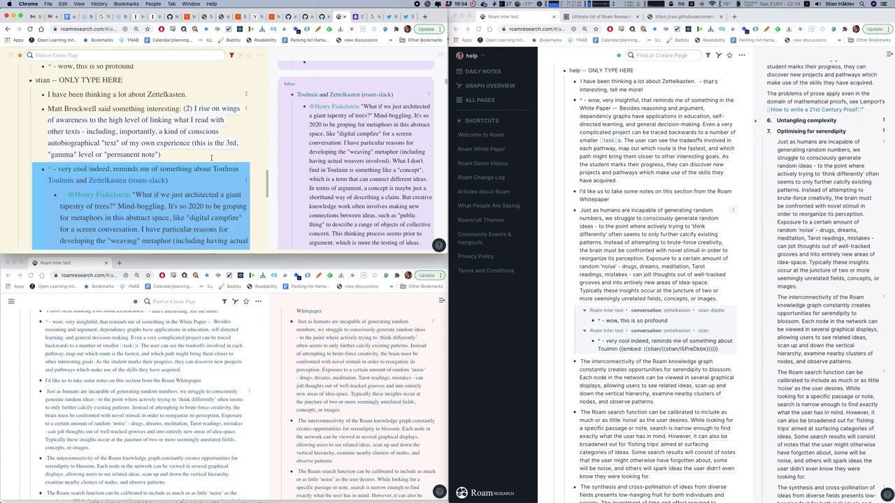
scroll(598, 268, down, 5)
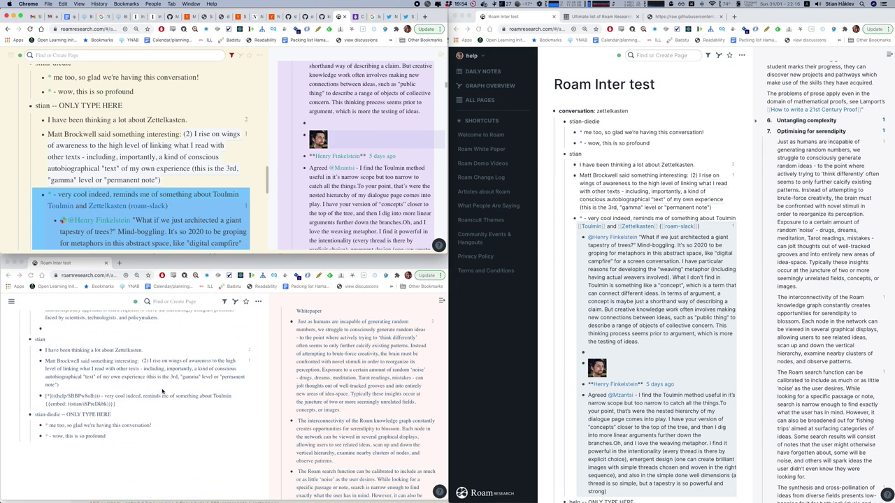
In the lower window, copy a block reference to the Agreed comment.
click(166, 386)
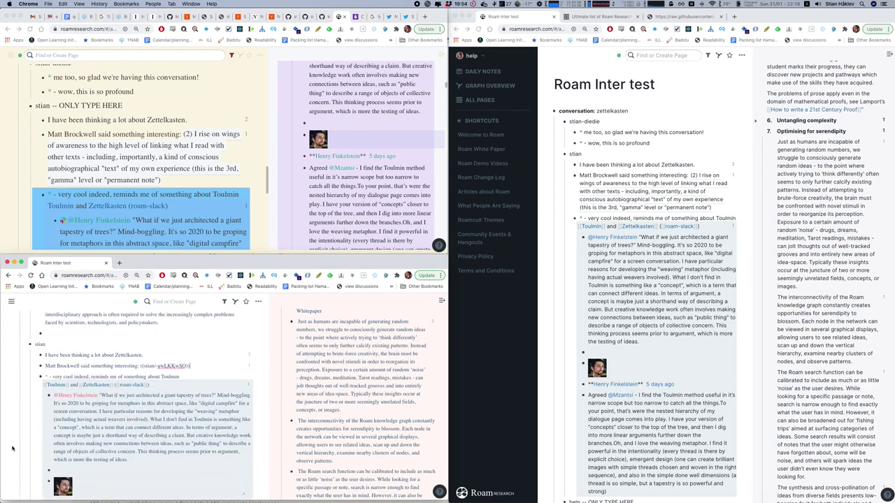
scroll(124, 428, down, 3)
scroll(124, 427, down, 1)
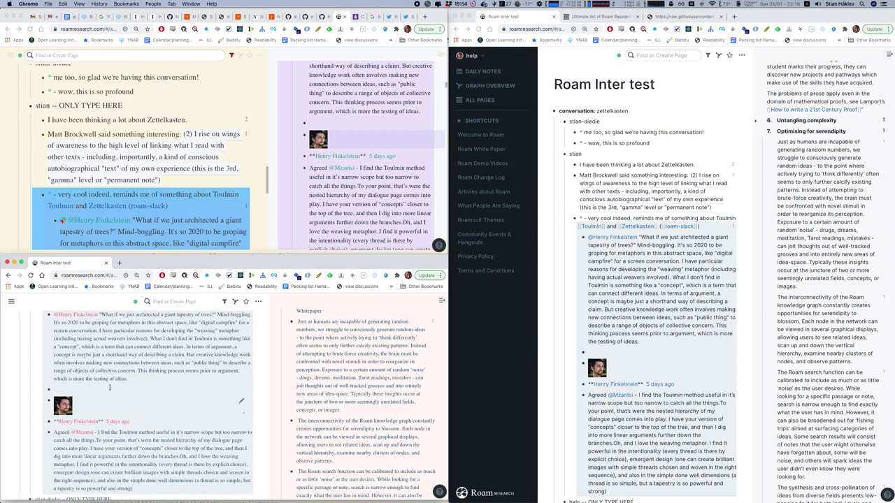
scroll(112, 357, up, 1)
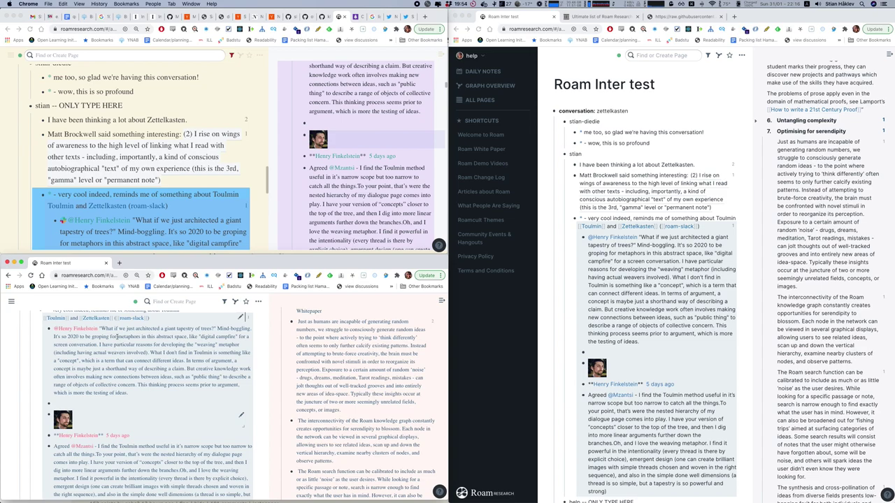
scroll(117, 336, up, 1)
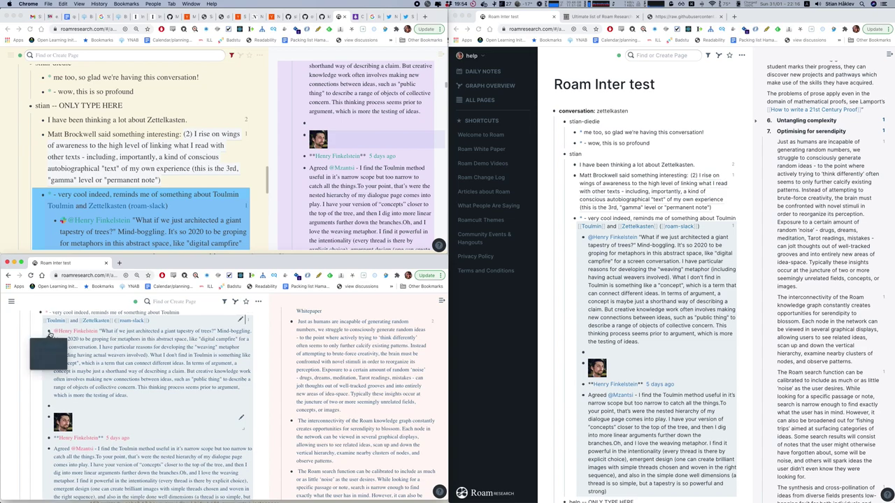
scroll(76, 374, down, 4)
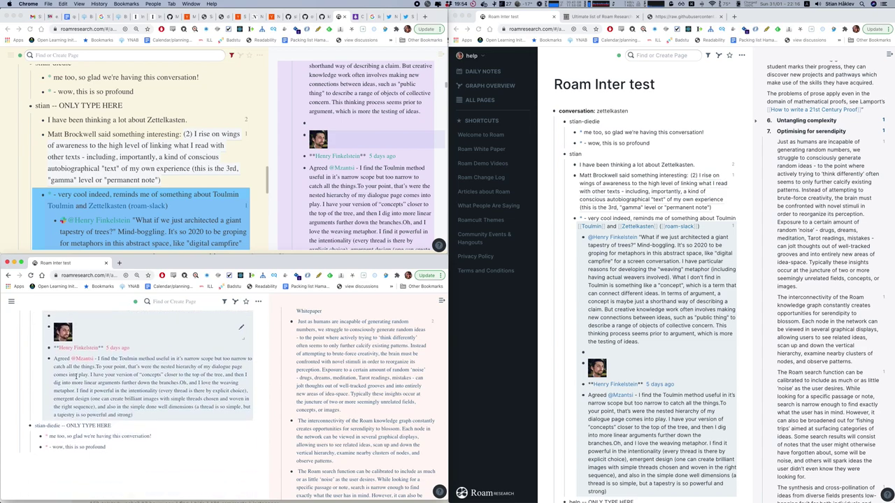
right_click(49, 359)
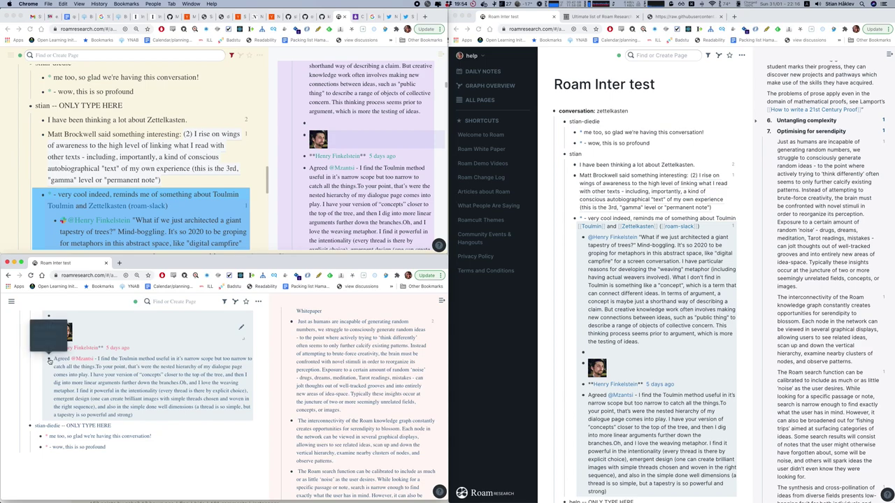
scroll(84, 473, up, 1)
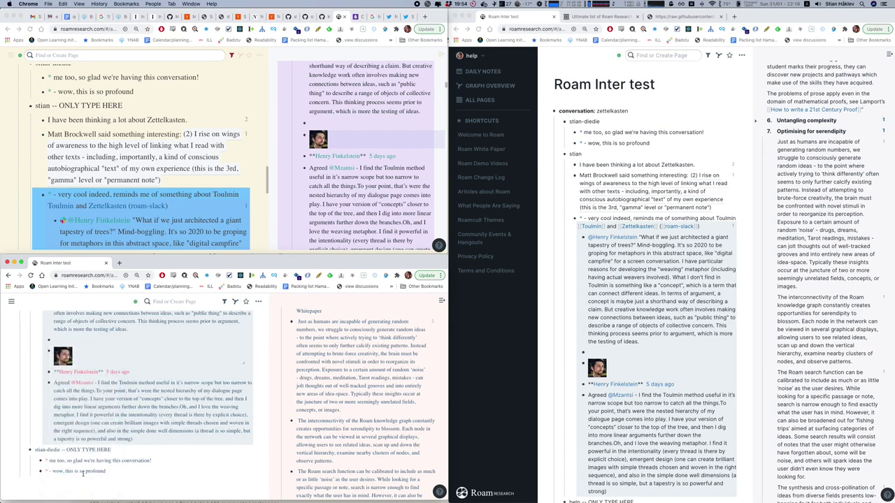
scroll(105, 472, down, 1)
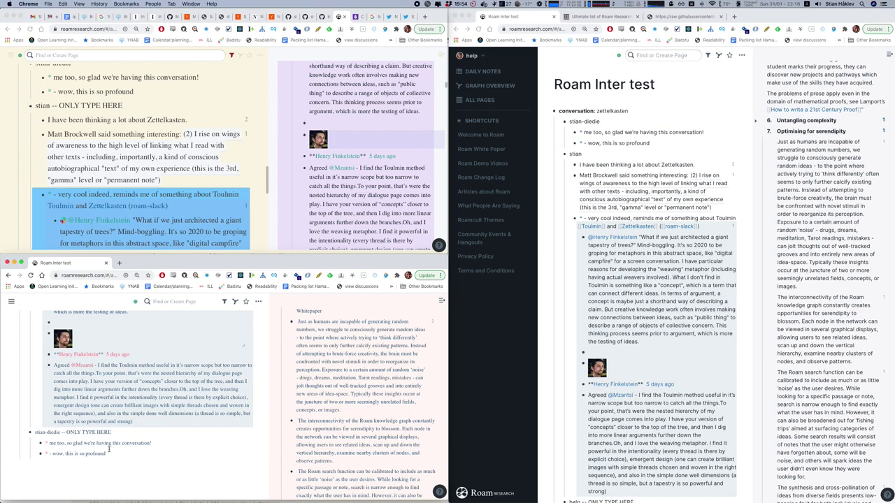
Below the 'wow' reply, add '[*](ref) - ' calling the commenter a very profound thinker.
click(109, 453)
key(Return)
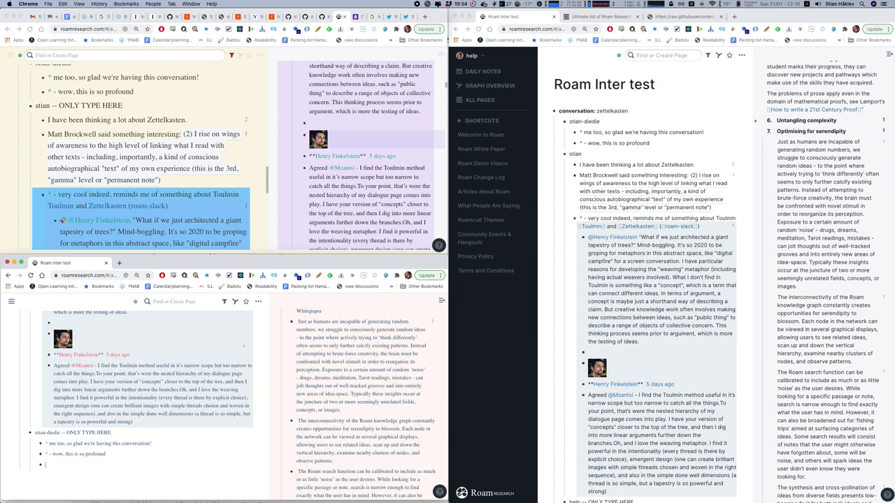
text([*])
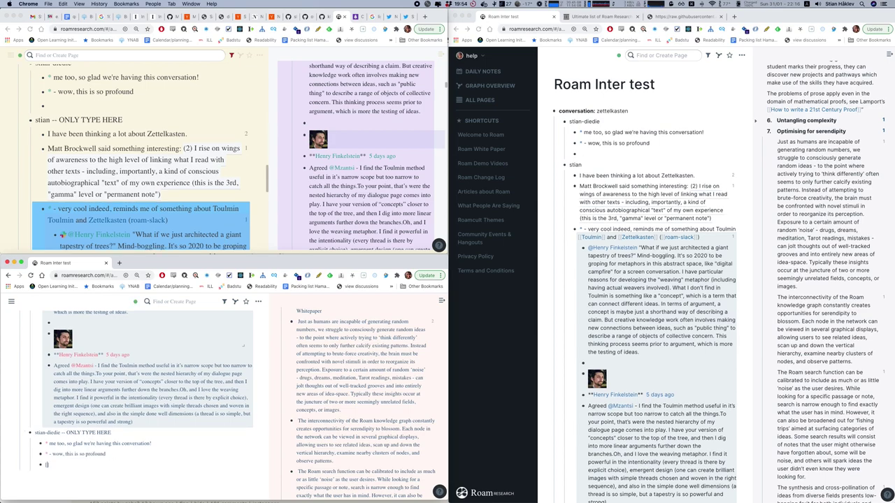
text(()
key(ctrl+v)
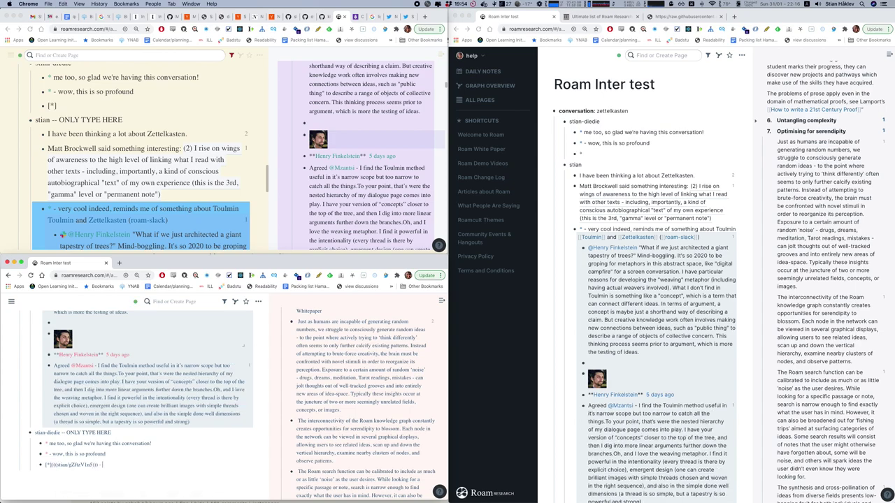
text(- Ma)
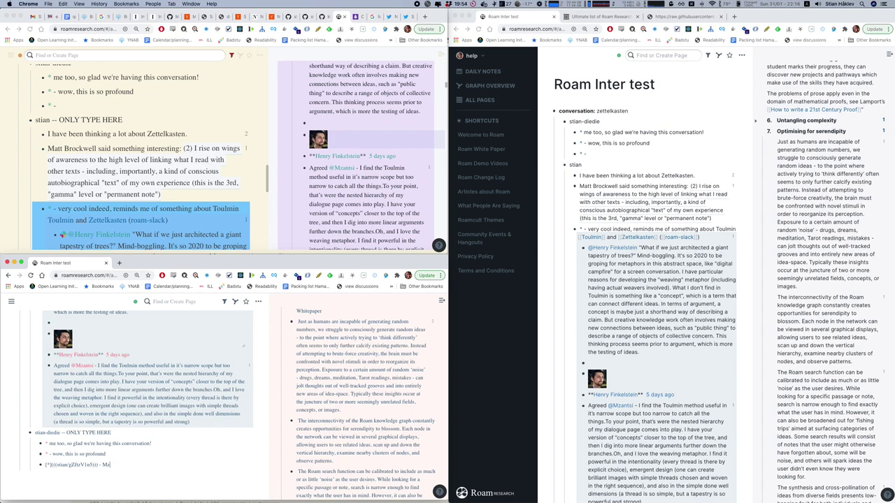
text(antsi strikes me as a very profound thinker)
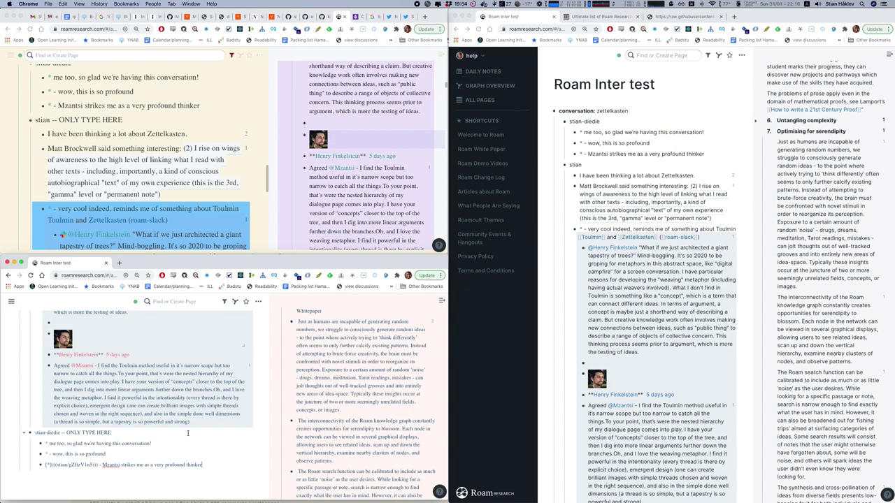
key(Up)
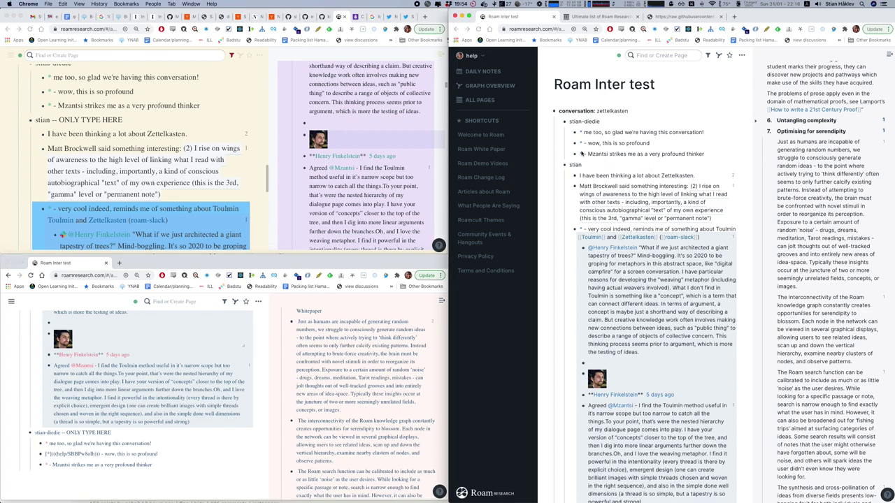
Zoom into the Agreed comment and expand its 'very profound thinker' reference into the zettelkasten conversation.
click(585, 155)
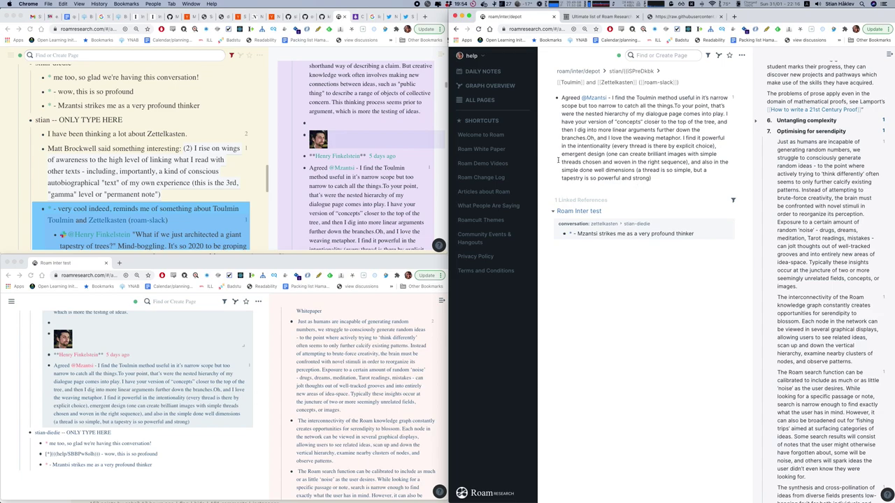
scroll(161, 144, up, 1)
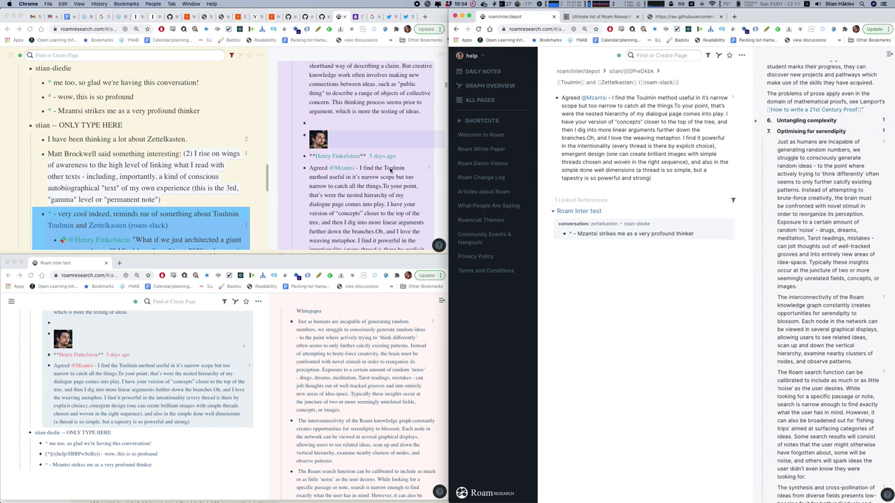
scroll(395, 179, down, 1)
scroll(396, 189, up, 2)
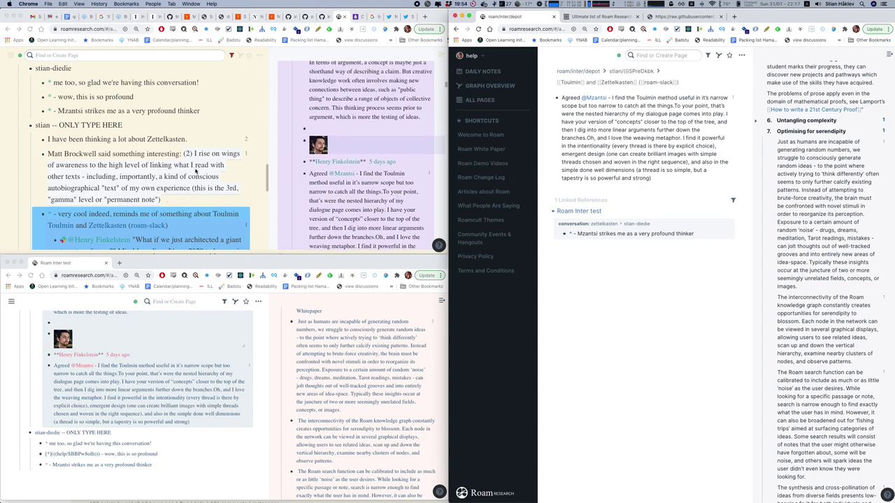
scroll(385, 134, down, 3)
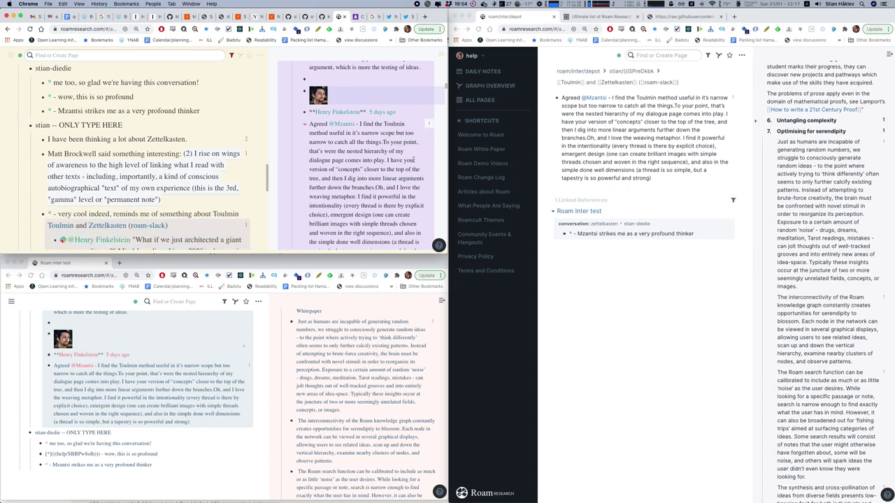
scroll(413, 160, down, 2)
scroll(371, 139, up, 2)
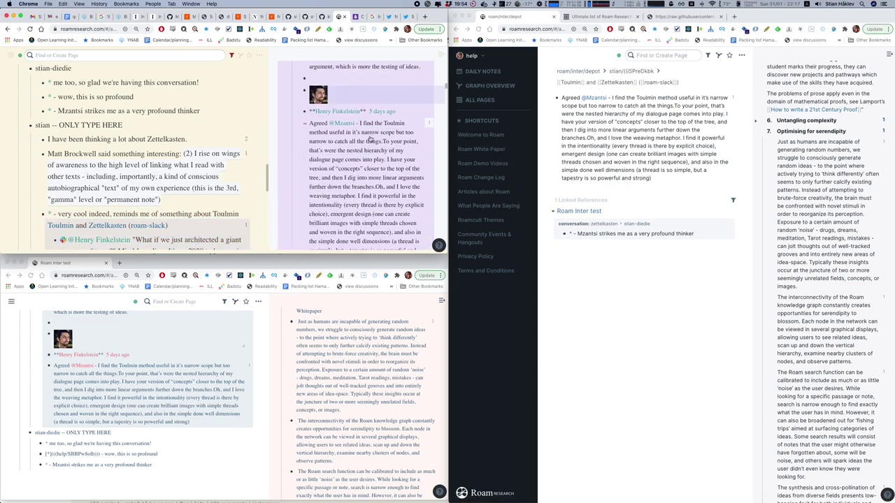
scroll(371, 139, up, 1)
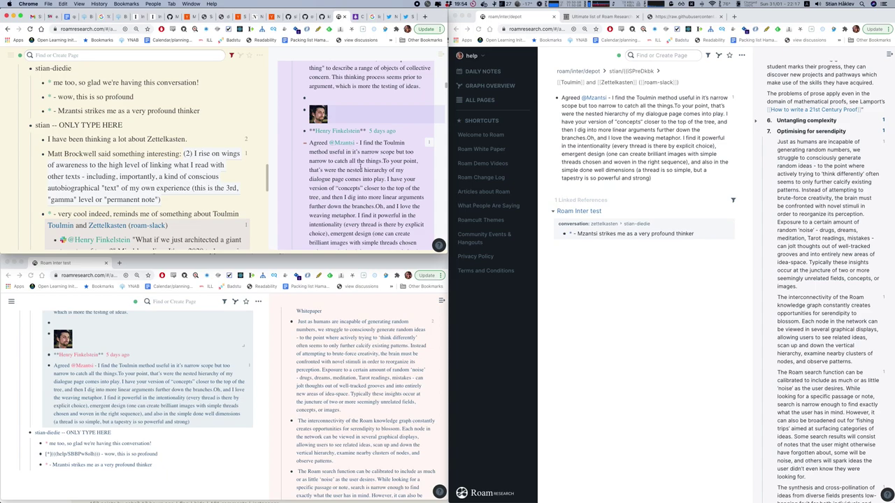
scroll(352, 197, down, 6)
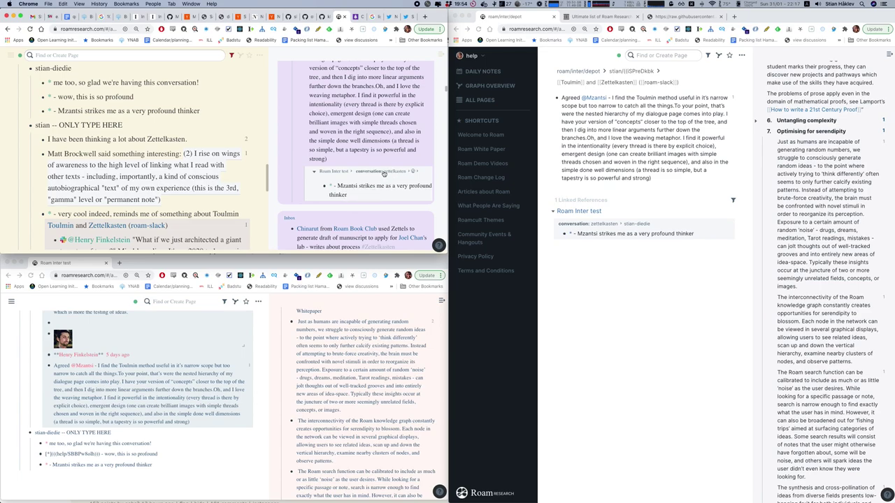
click(385, 172)
scroll(314, 202, down, 5)
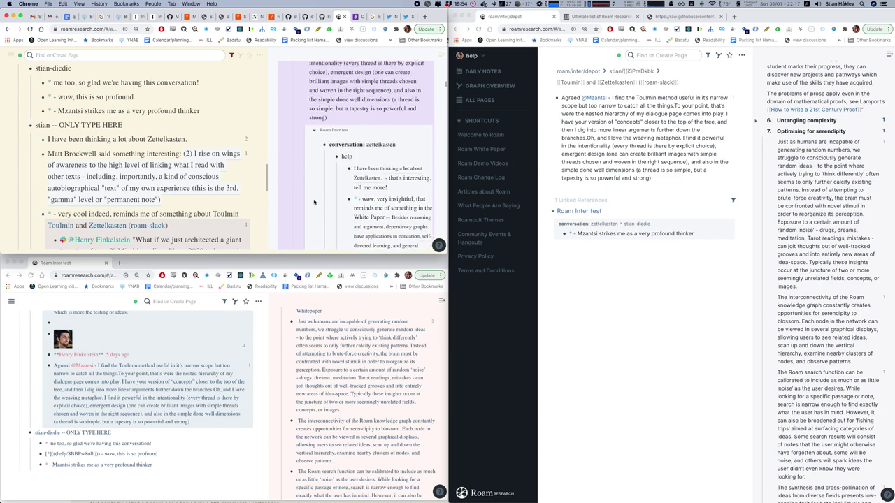
scroll(314, 202, down, 2)
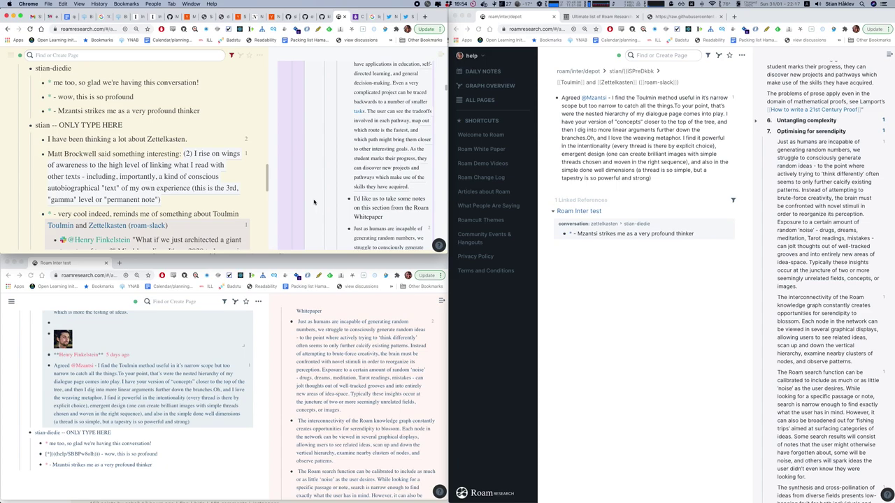
click(216, 459)
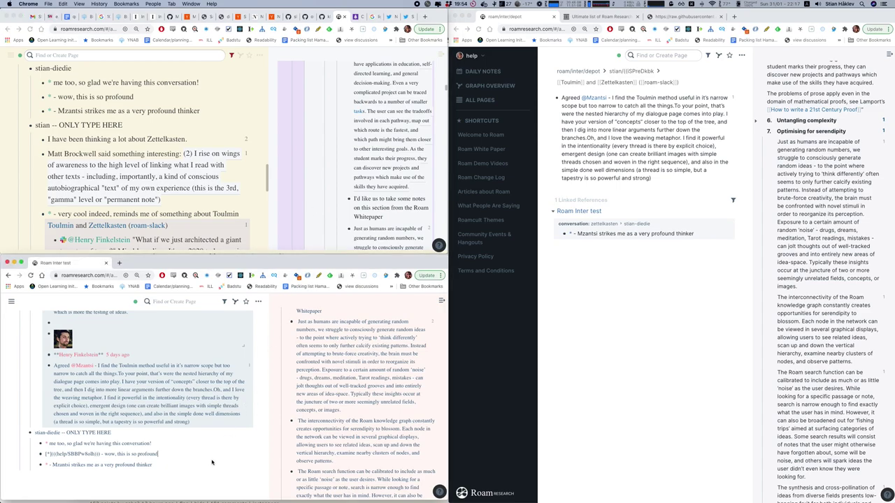